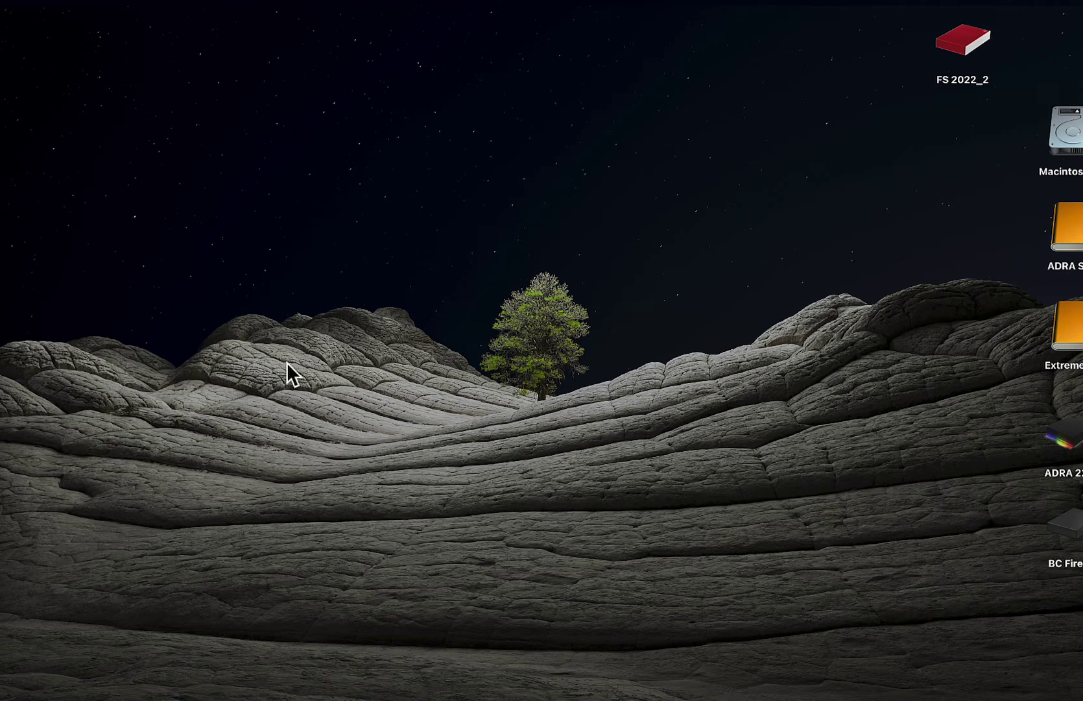
Launch DaVinci Resolve and bring up the Turkana Stories timeline with its offline audio
{"action": "left_click", "coordinate": [2, 359]}
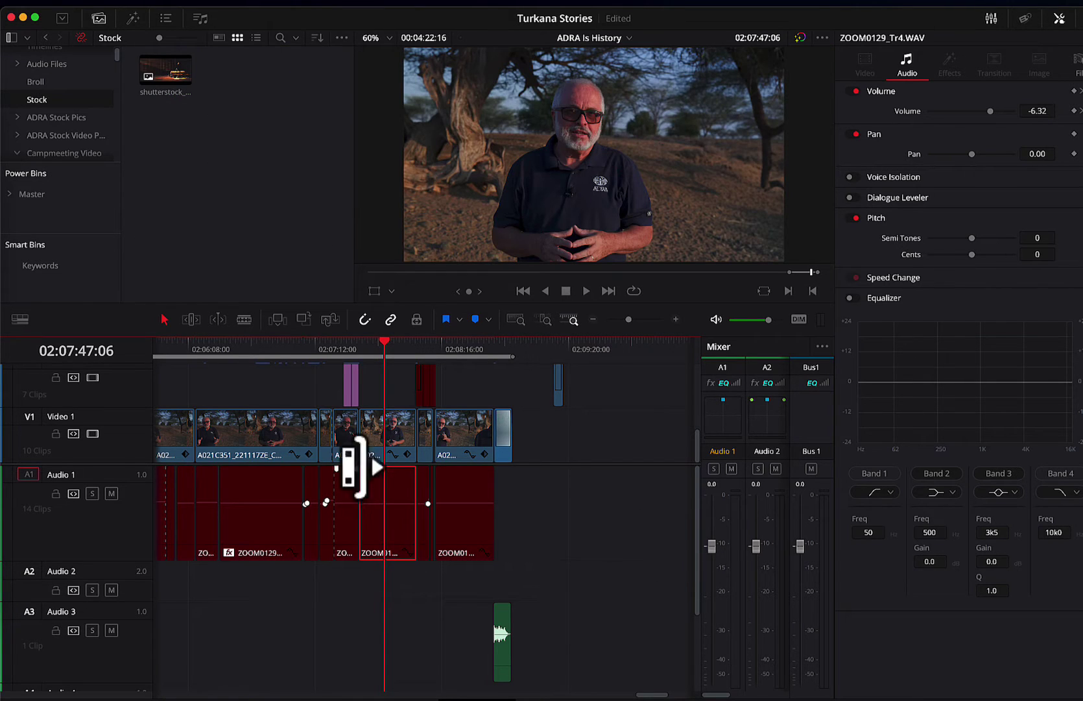
Find the offline audio clip in the Media Pool and bring up actions for ZOOM0129
{"action": "mouse_move", "coordinate": [397, 512]}
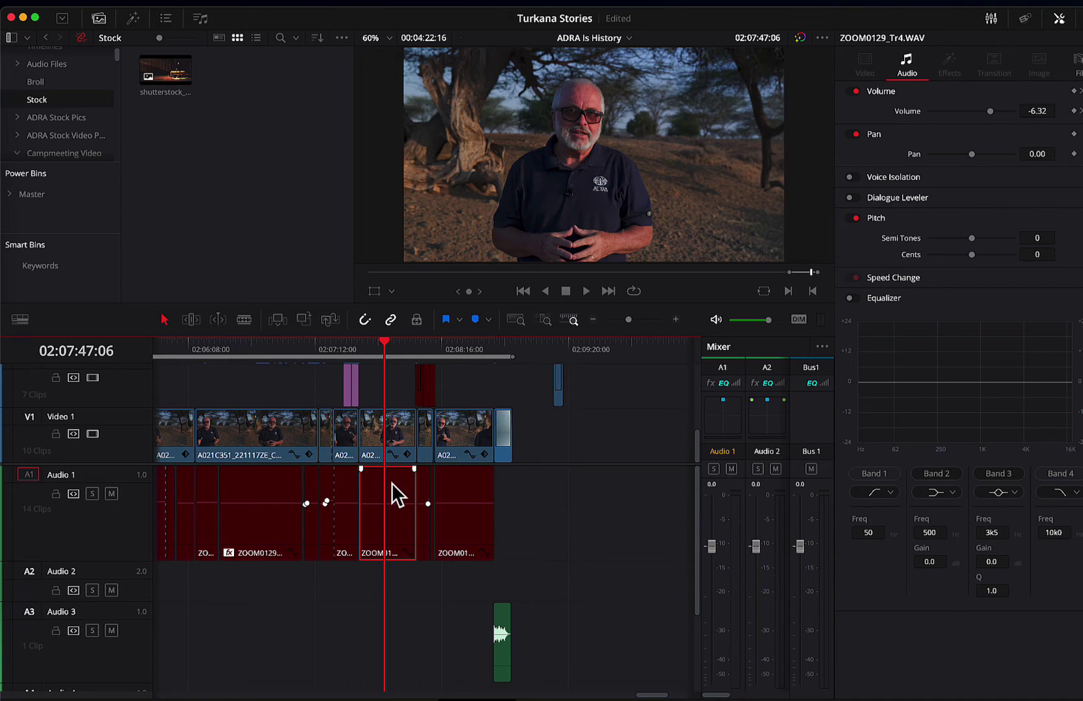
{"action": "right_click", "coordinate": [393, 482]}
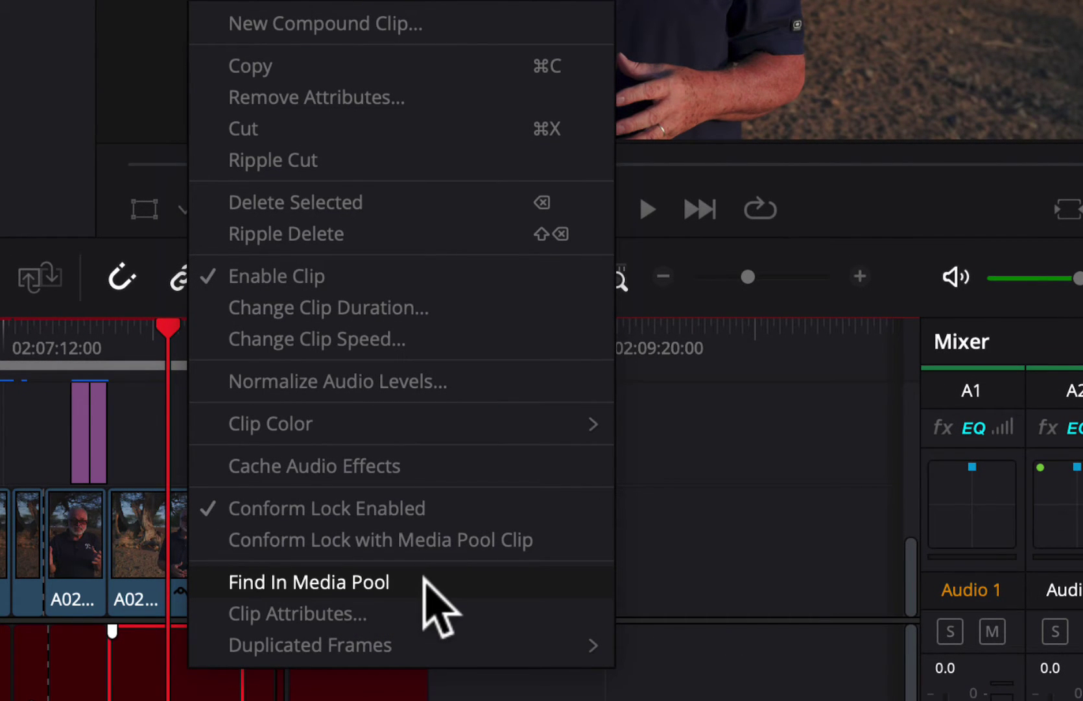
{"action": "left_click", "coordinate": [425, 578]}
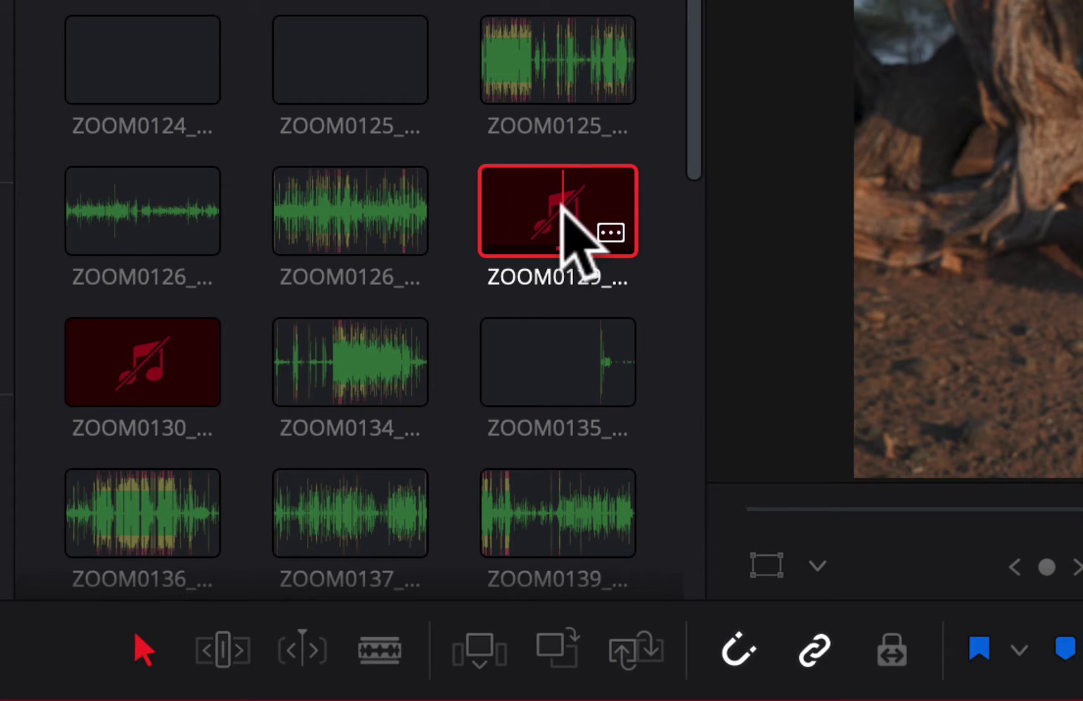
{"action": "right_click", "coordinate": [566, 208]}
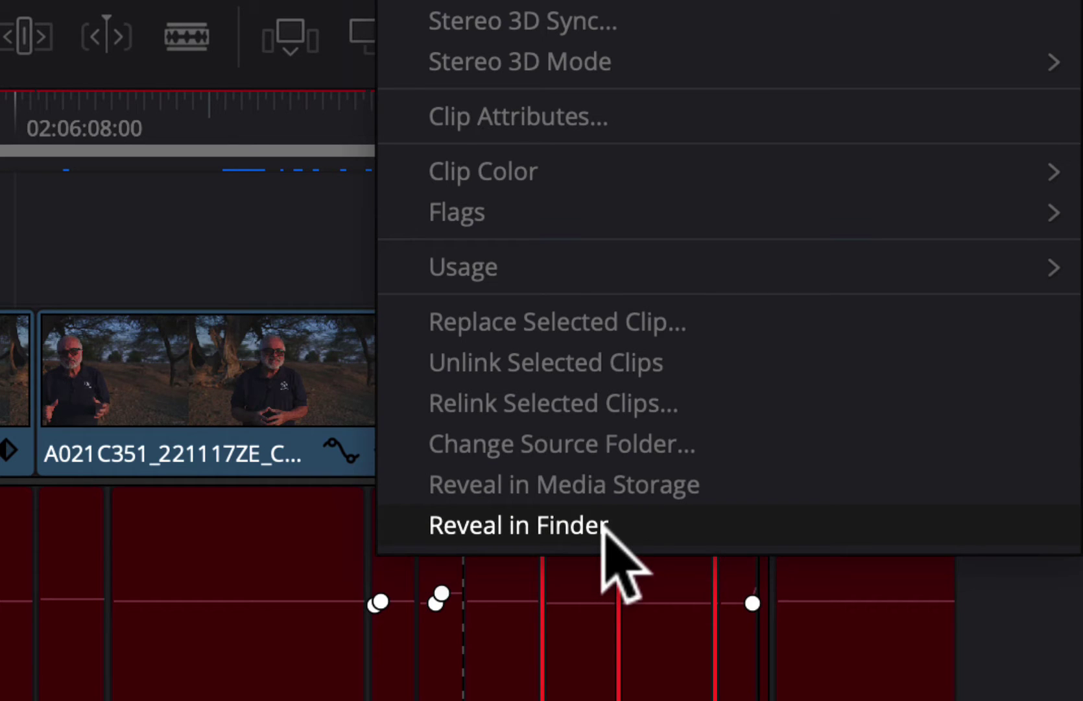
Reveal ZOOM0129 in Finder, note its missing ADRA 22-2 path, and dismiss the warning
{"action": "left_click", "coordinate": [603, 525]}
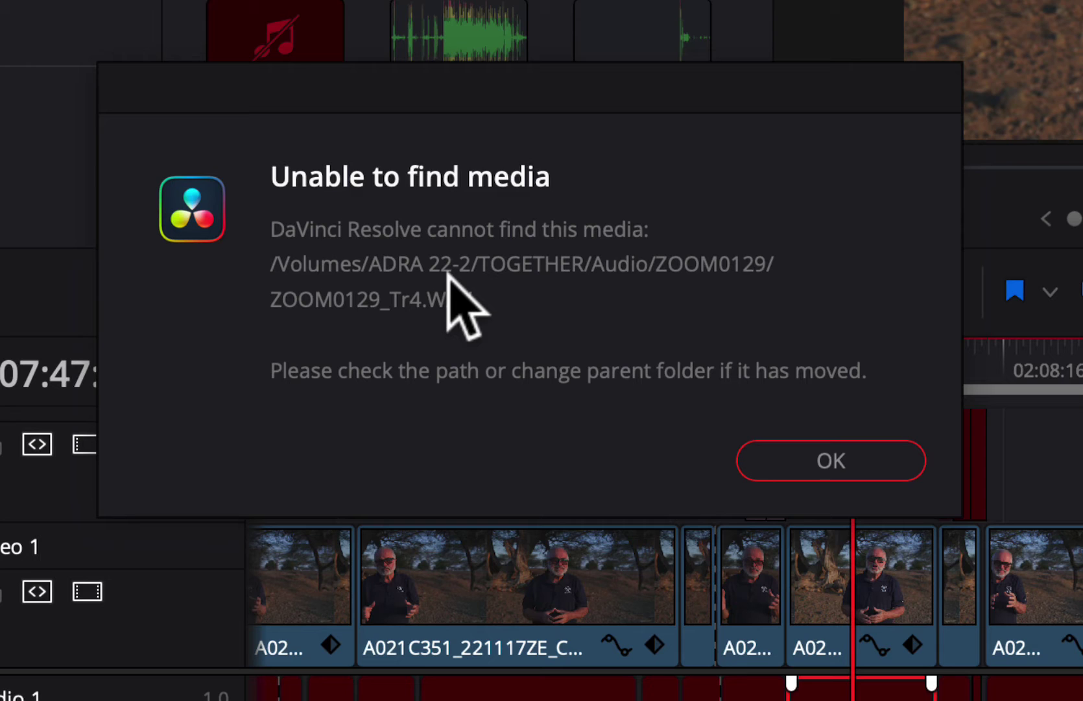
{"action": "left_click", "coordinate": [857, 455]}
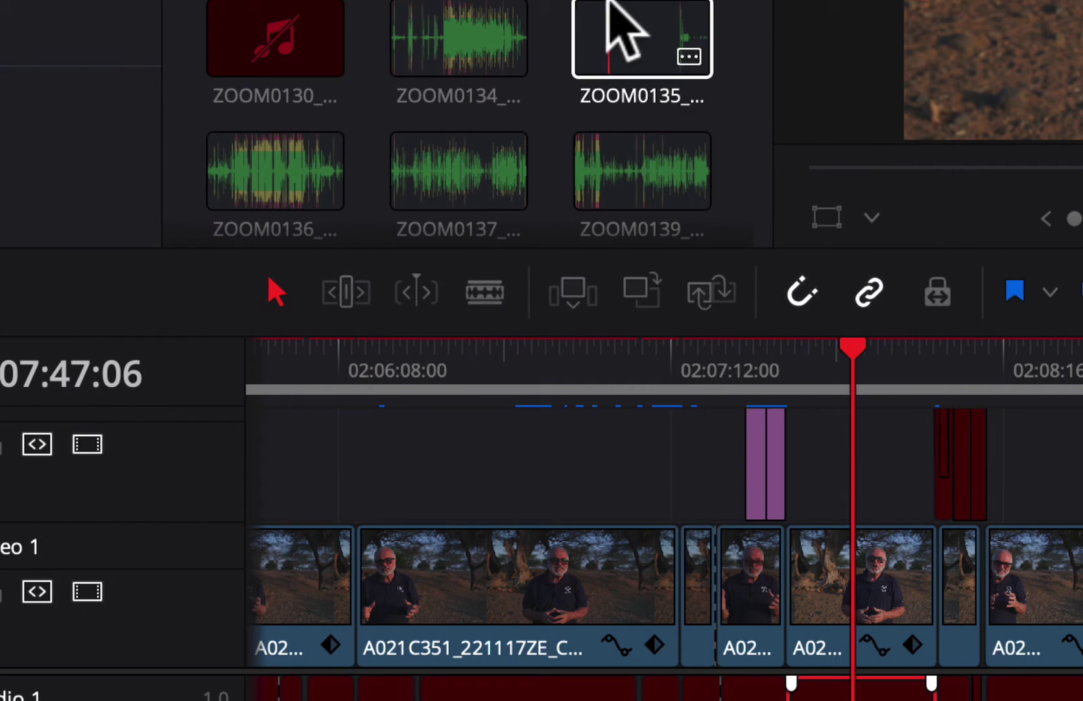
{"action": "right_click", "coordinate": [609, 7]}
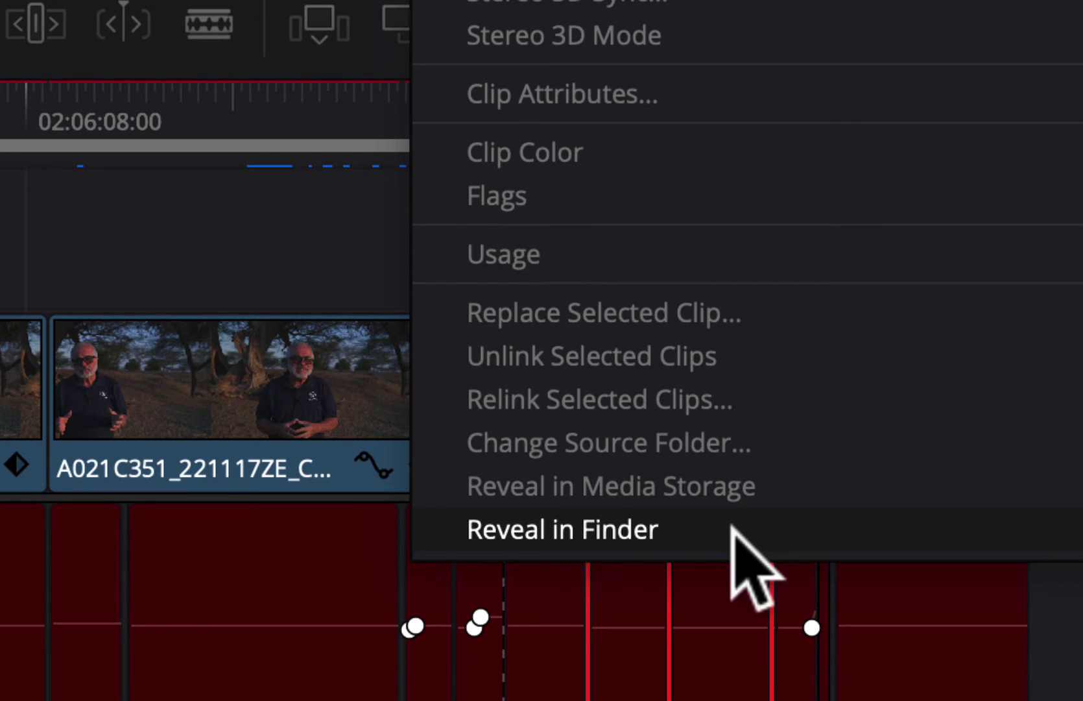
{"action": "left_click", "coordinate": [732, 527]}
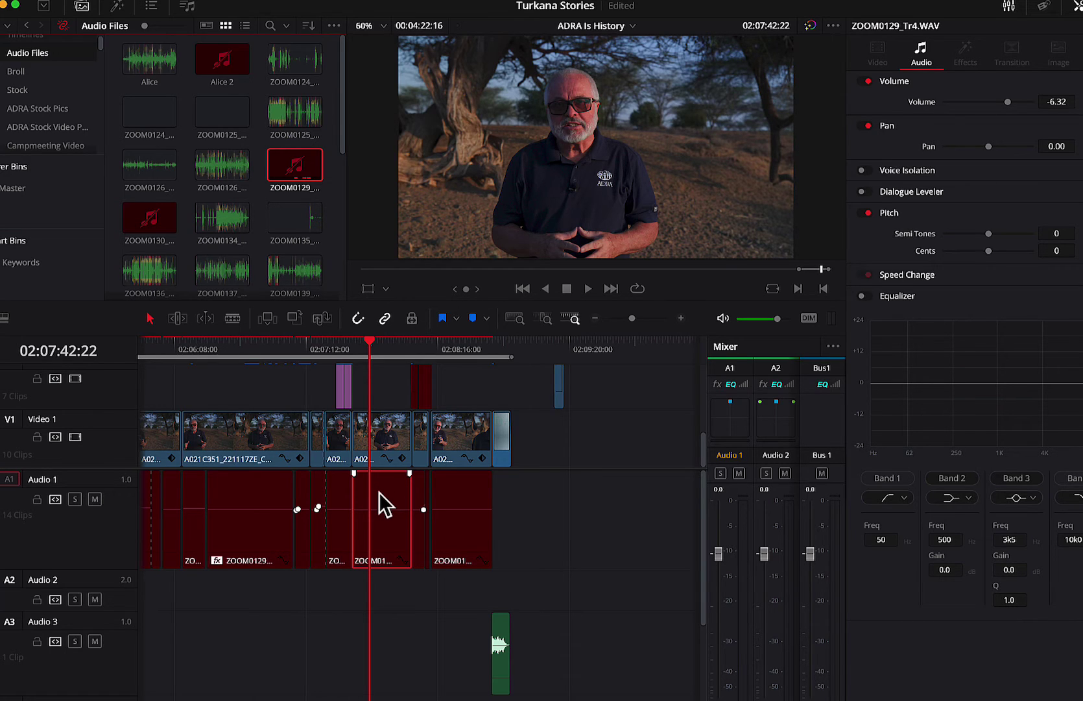
{"action": "right_click", "coordinate": [285, 168]}
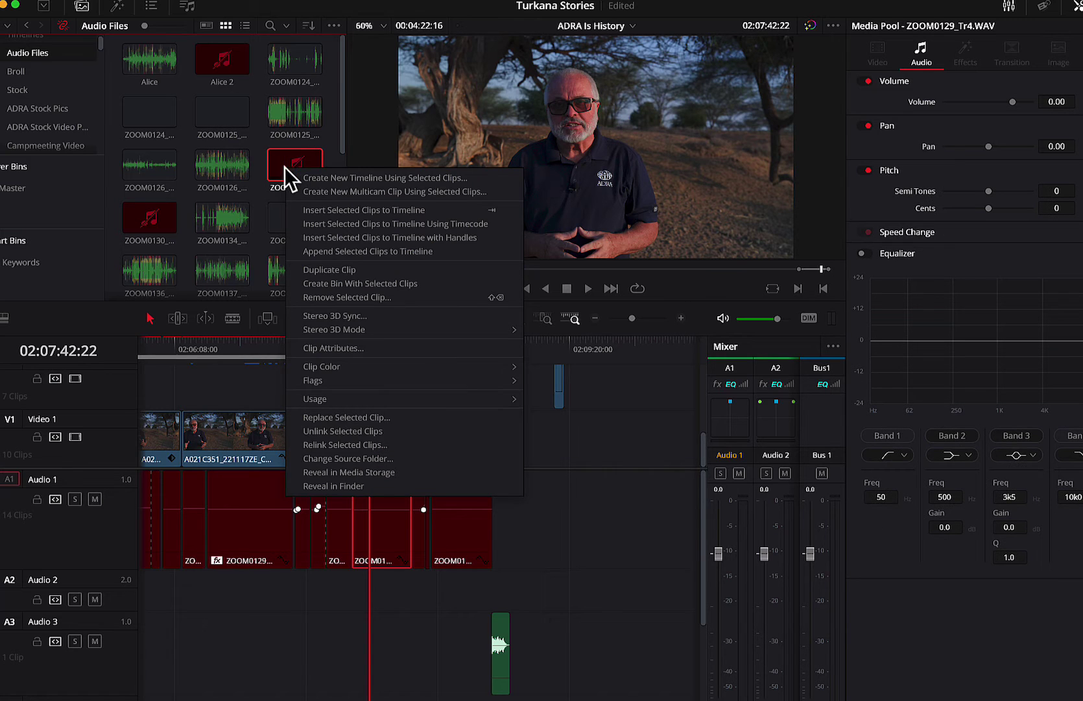
{"action": "left_click", "coordinate": [354, 486]}
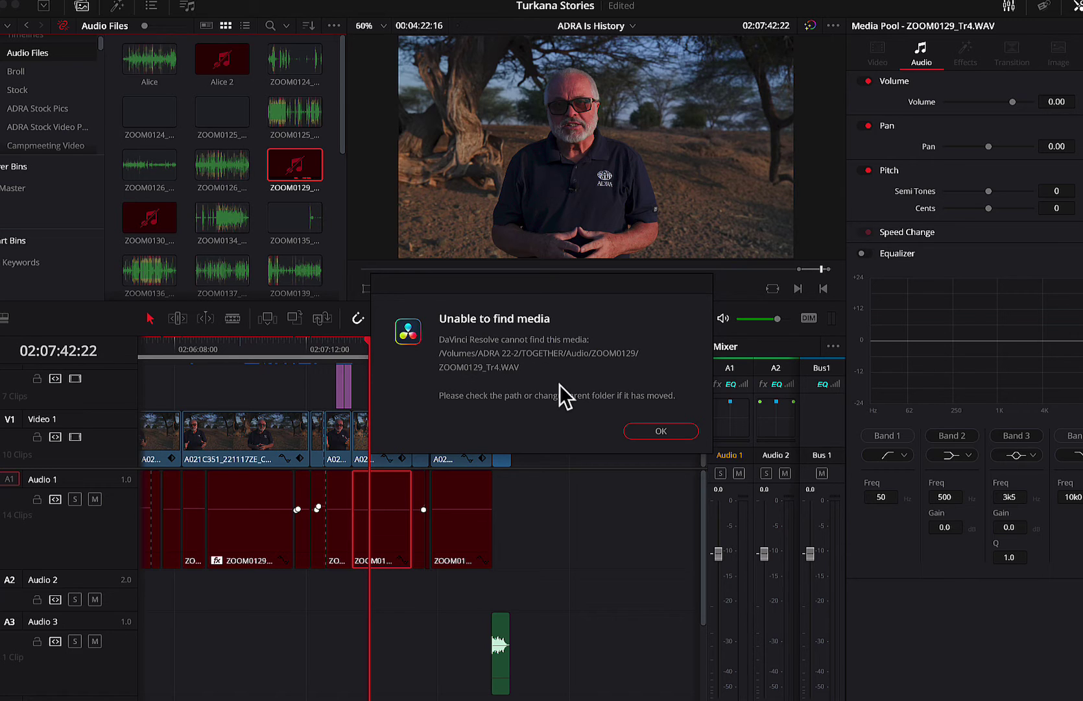
{"action": "left_click", "coordinate": [674, 429]}
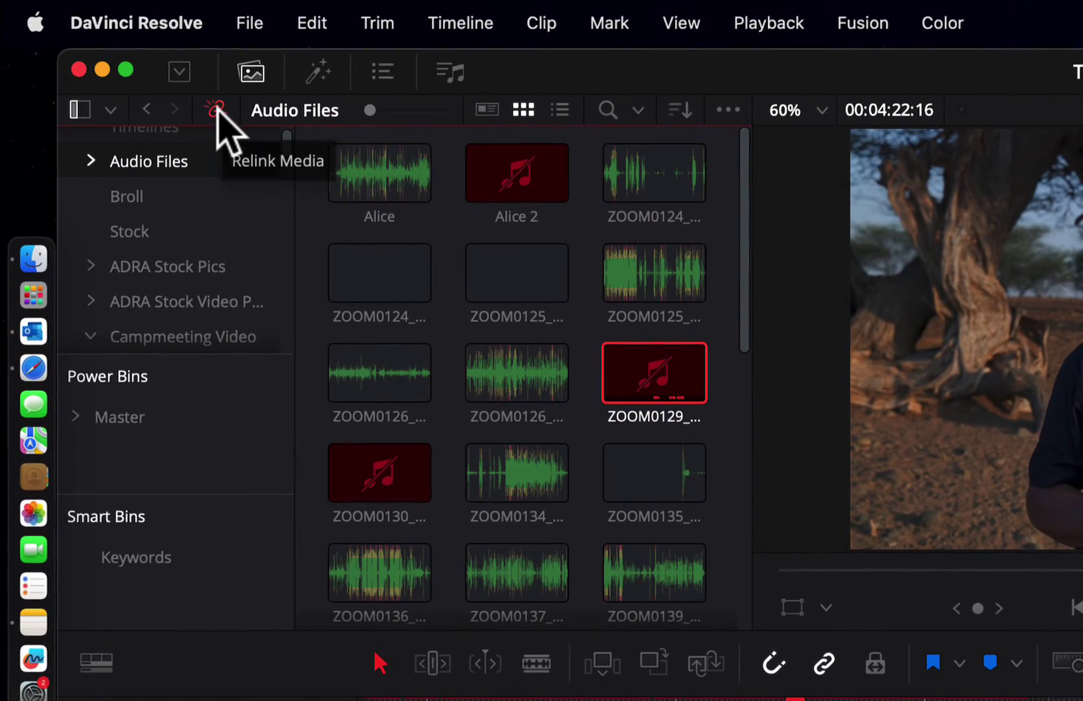
Open Relink Media and review the 263 missing clips by folder, including disconnected TOGETHER
{"action": "left_click", "coordinate": [216, 109]}
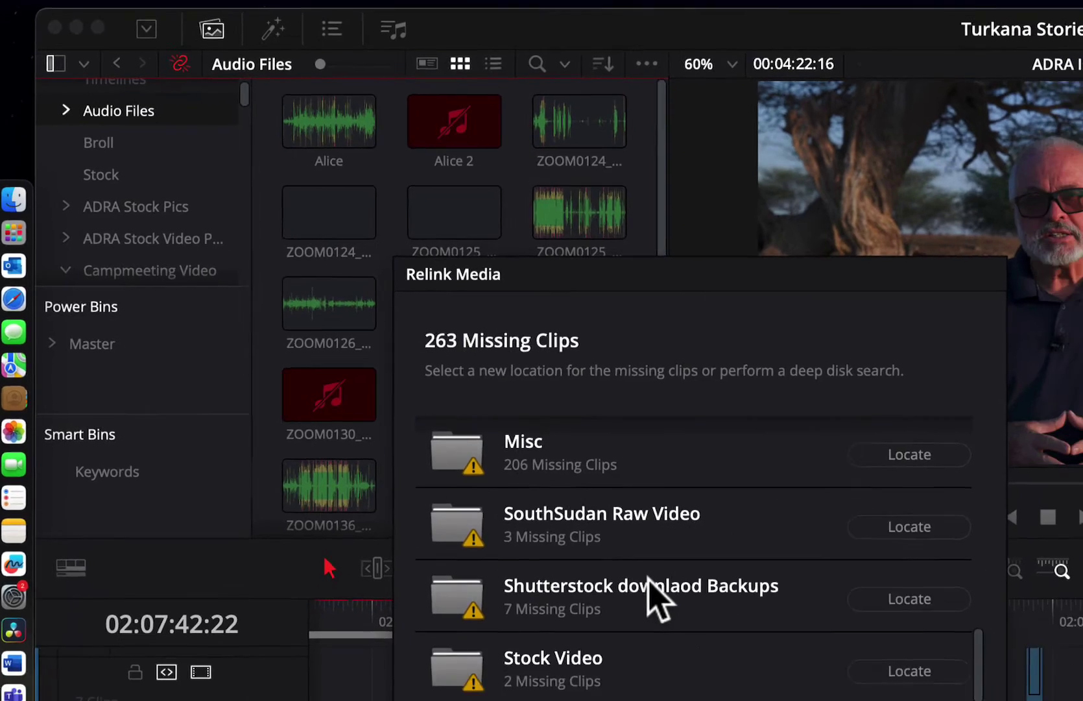
{"action": "scroll", "coordinate": [813, 682], "scroll_direction": "down", "scroll_amount": 5}
{"action": "scroll", "coordinate": [596, 448], "scroll_direction": "up", "scroll_amount": 10}
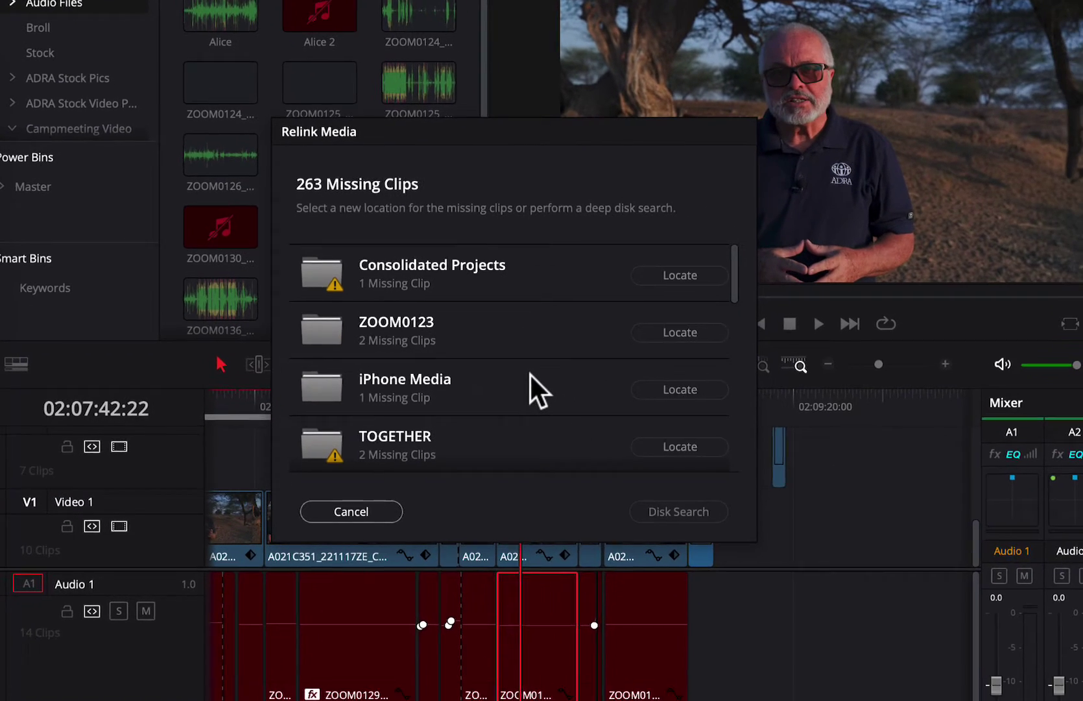
{"action": "scroll", "coordinate": [591, 451], "scroll_direction": "down", "scroll_amount": 4}
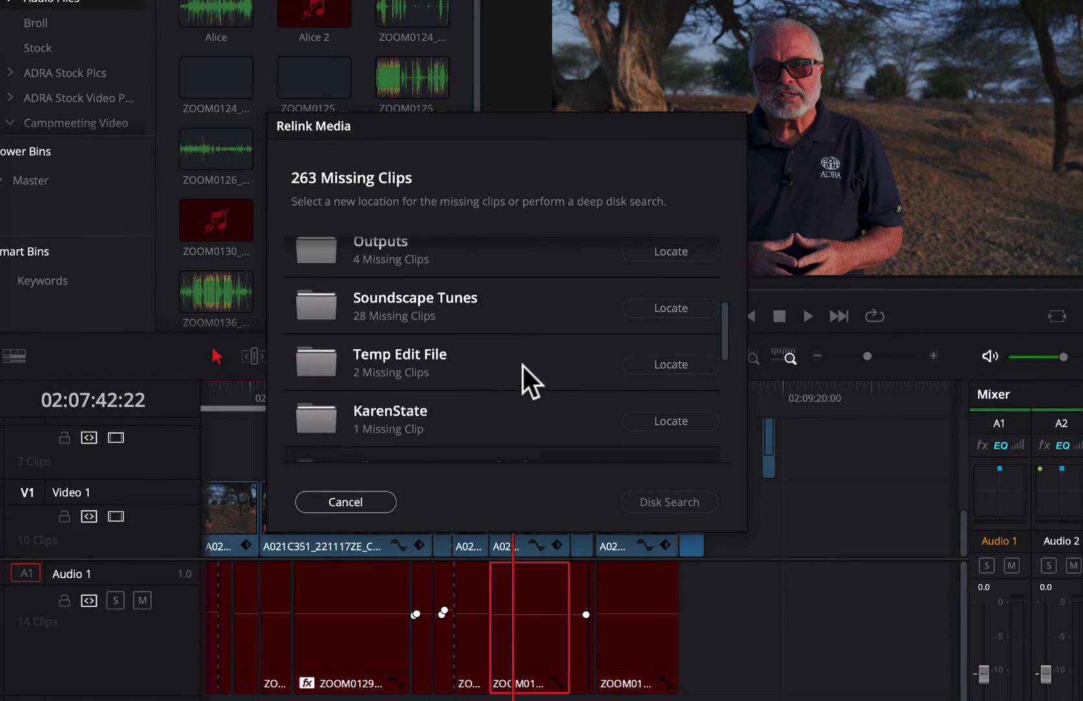
{"action": "scroll", "coordinate": [524, 365], "scroll_direction": "down", "scroll_amount": 5}
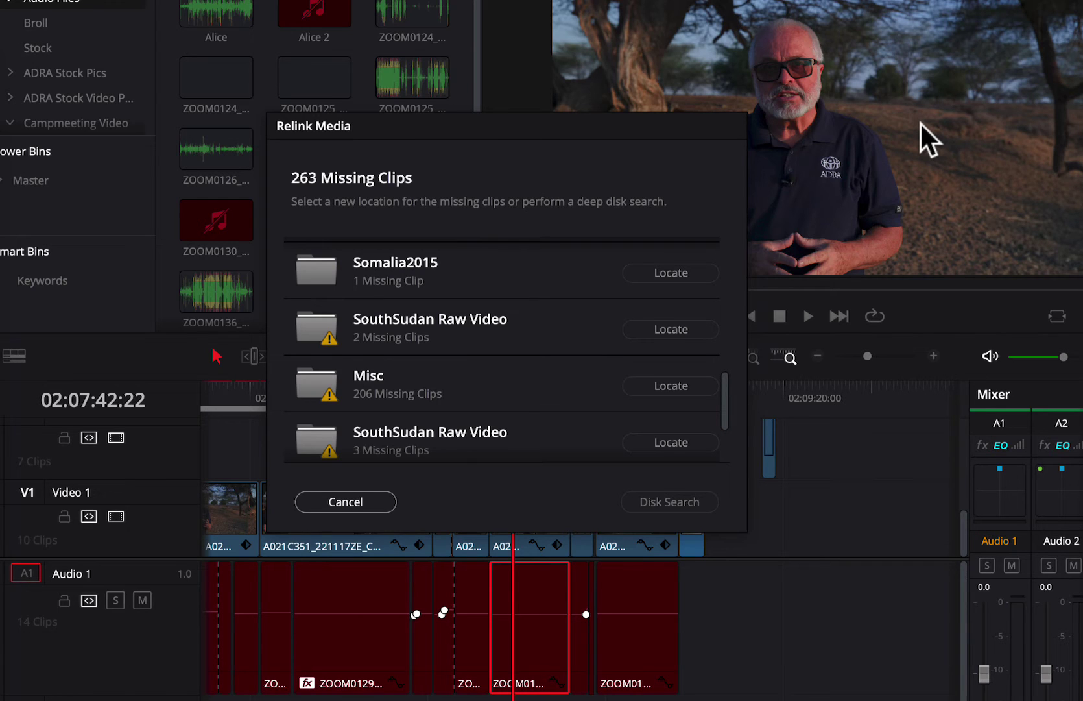
{"action": "mouse_move", "coordinate": [463, 310]}
{"action": "scroll", "coordinate": [534, 300], "scroll_direction": "up", "scroll_amount": 10}
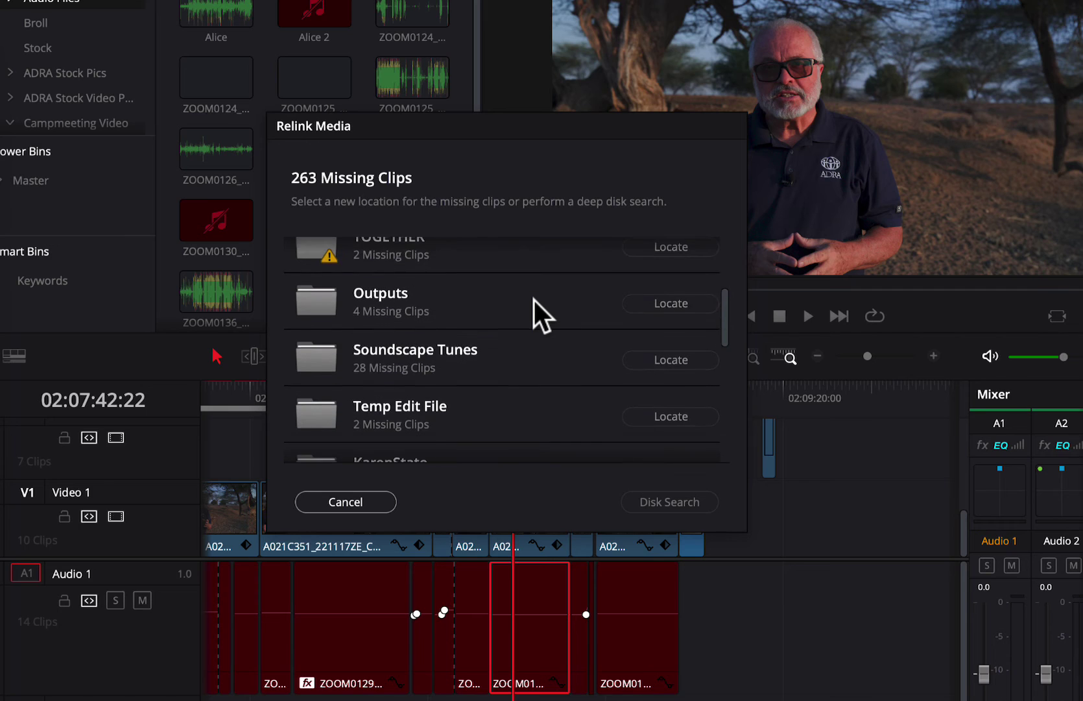
{"action": "mouse_move", "coordinate": [397, 436]}
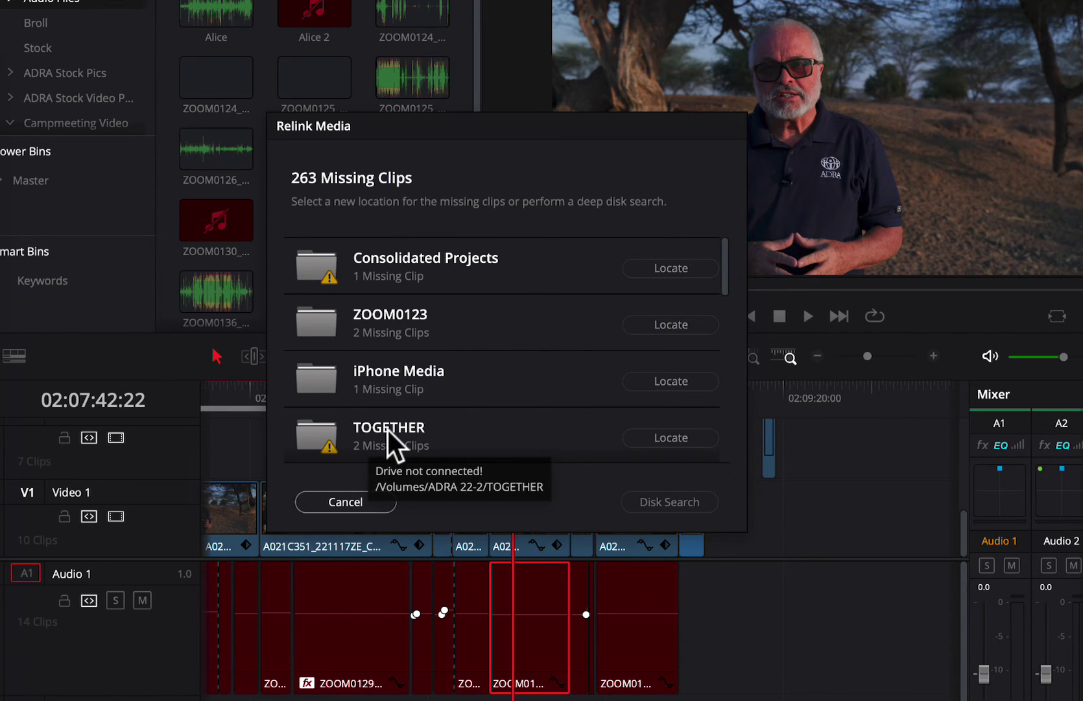
Relink the TOGETHER folder to the ADRA 22-1 drive and close Relink Media
{"action": "left_click", "coordinate": [659, 437]}
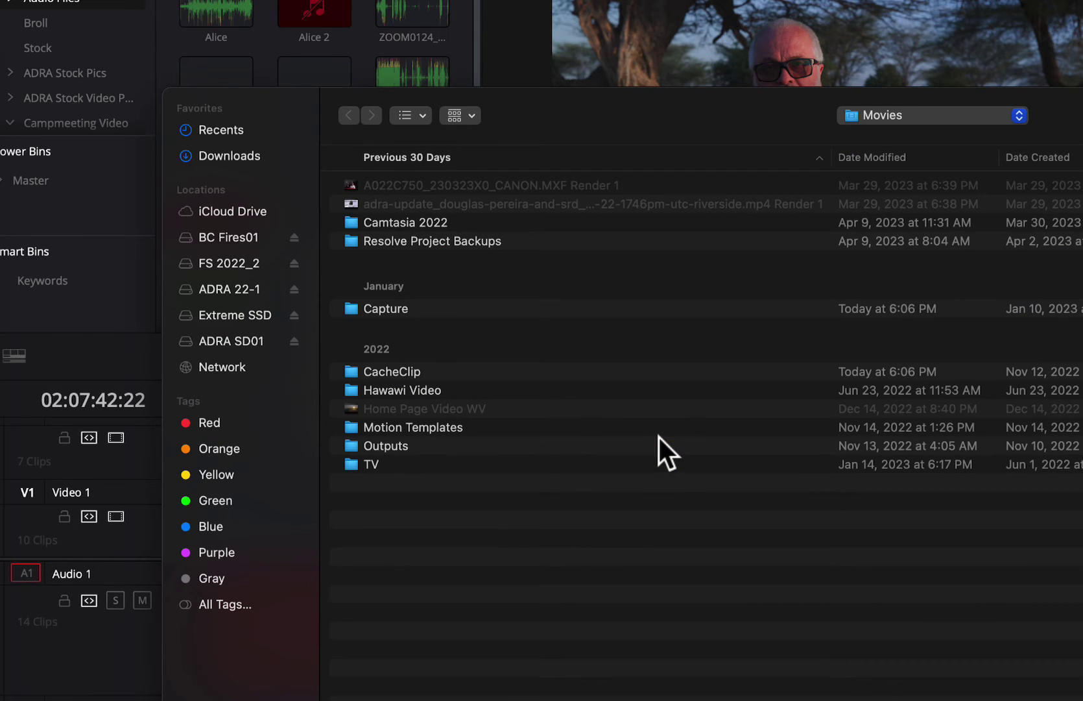
{"action": "left_click", "coordinate": [220, 290]}
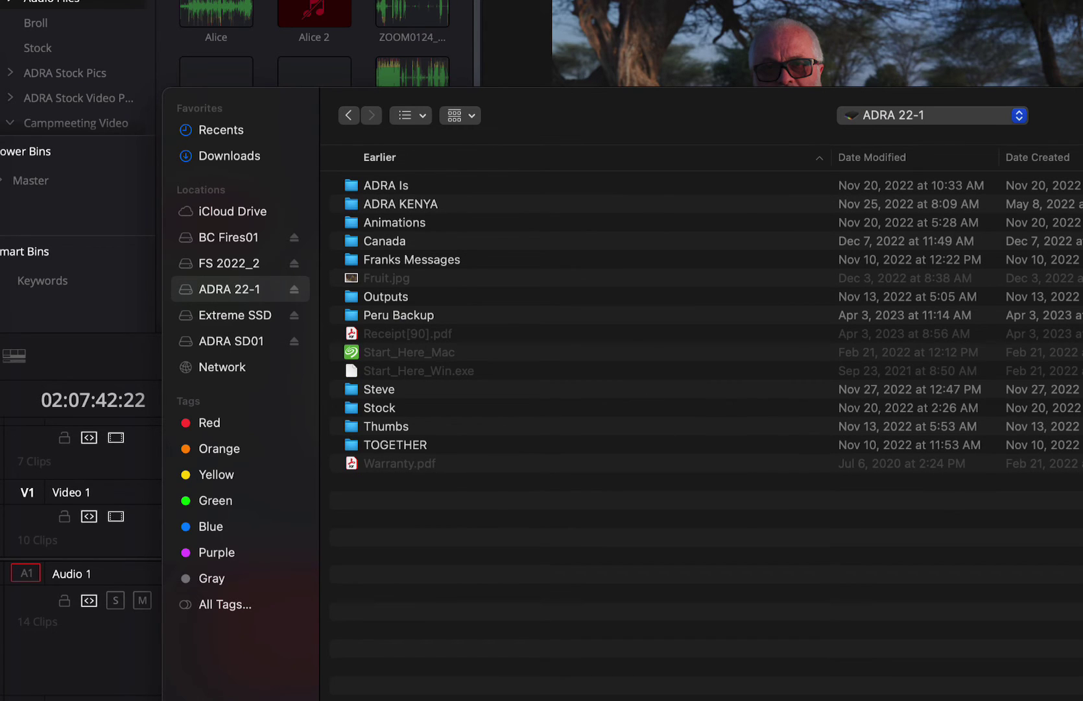
{"action": "key", "text": "Return"}
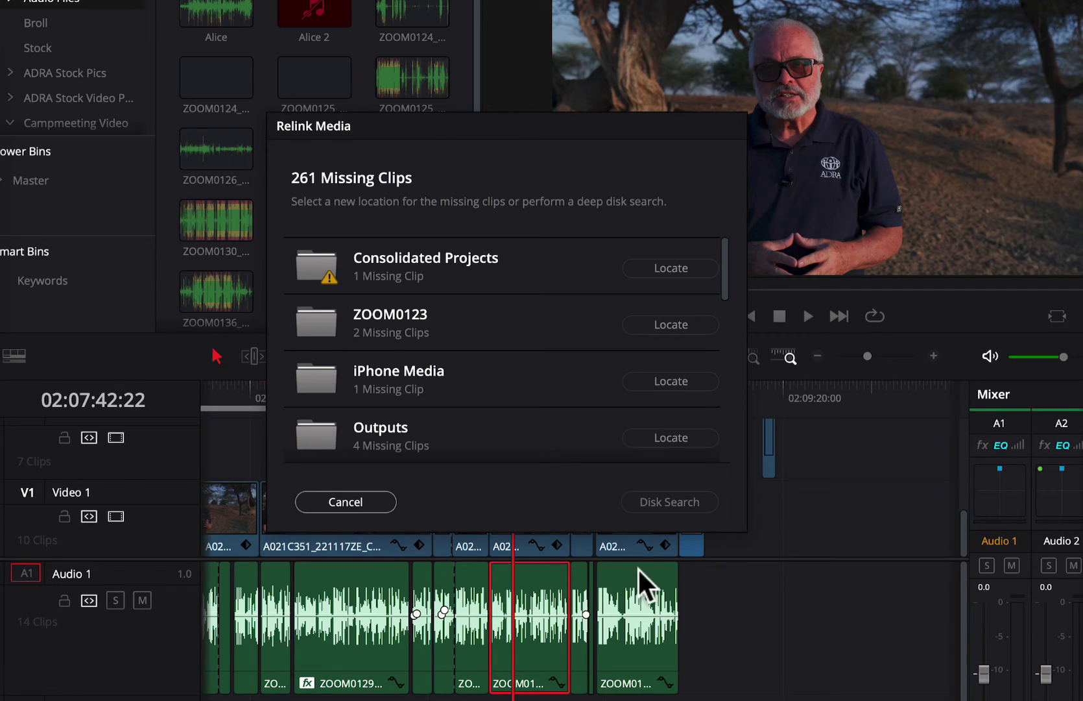
{"action": "left_click", "coordinate": [333, 503]}
Scrub the timeline to confirm the ZOOM0129 waveforms, parking on the offline image
{"action": "mouse_move", "coordinate": [581, 396]}
{"action": "left_mouse_down"}
{"action": "mouse_move", "coordinate": [593, 392]}
{"action": "mouse_move", "coordinate": [570, 398]}
{"action": "mouse_move", "coordinate": [593, 396]}
{"action": "mouse_move", "coordinate": [580, 397]}
{"action": "left_mouse_up"}
{"action": "scroll", "coordinate": [602, 413], "scroll_direction": "down", "scroll_amount": 3}
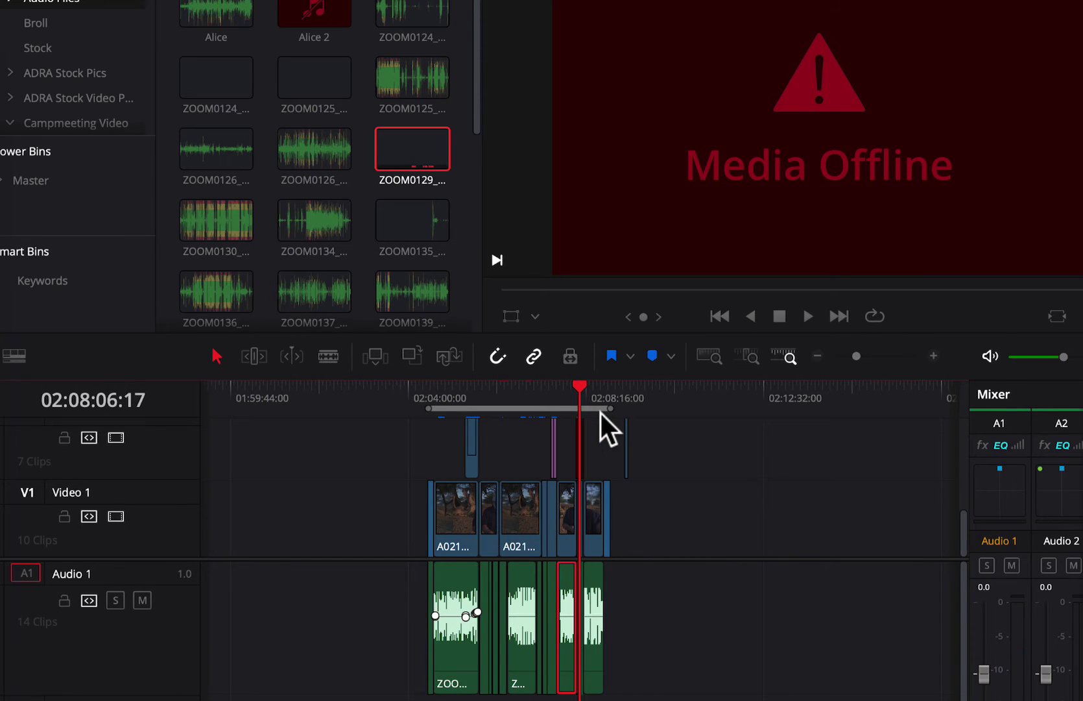
{"action": "scroll", "coordinate": [601, 412], "scroll_direction": "up", "scroll_amount": 5}
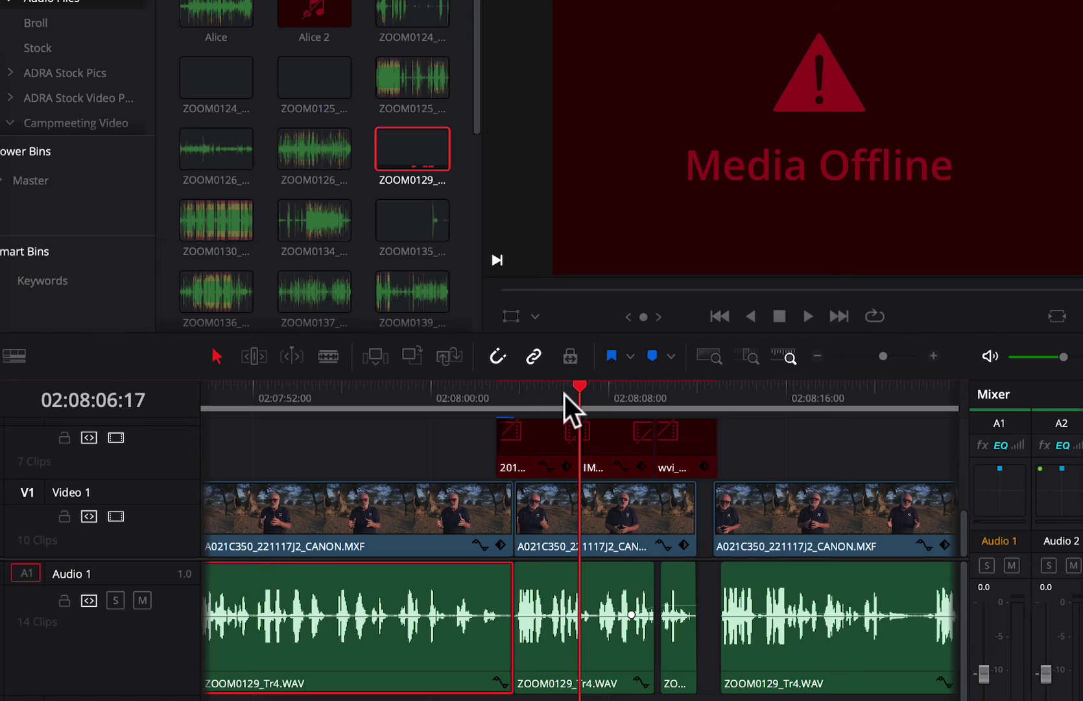
{"action": "left_click_drag", "start_coordinate": [563, 395], "coordinate": [557, 403]}
Trace the offline still to KarenState, confirm its FS 2022_2 path, and select the offline images
{"action": "right_click", "coordinate": [542, 438]}
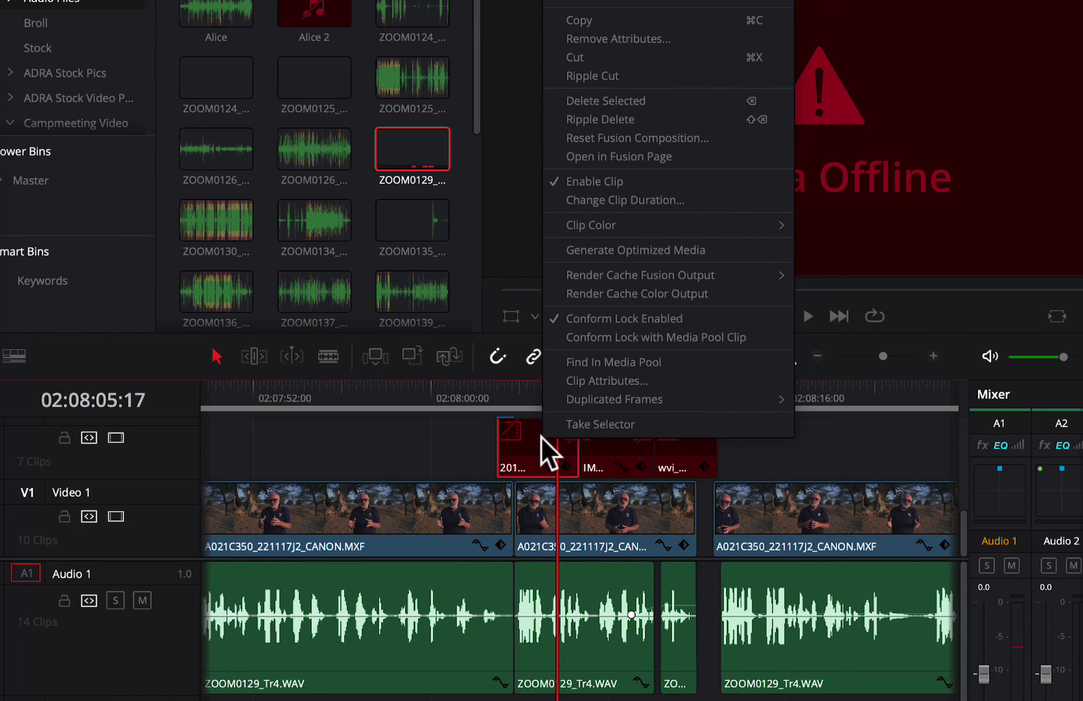
{"action": "left_click", "coordinate": [595, 365]}
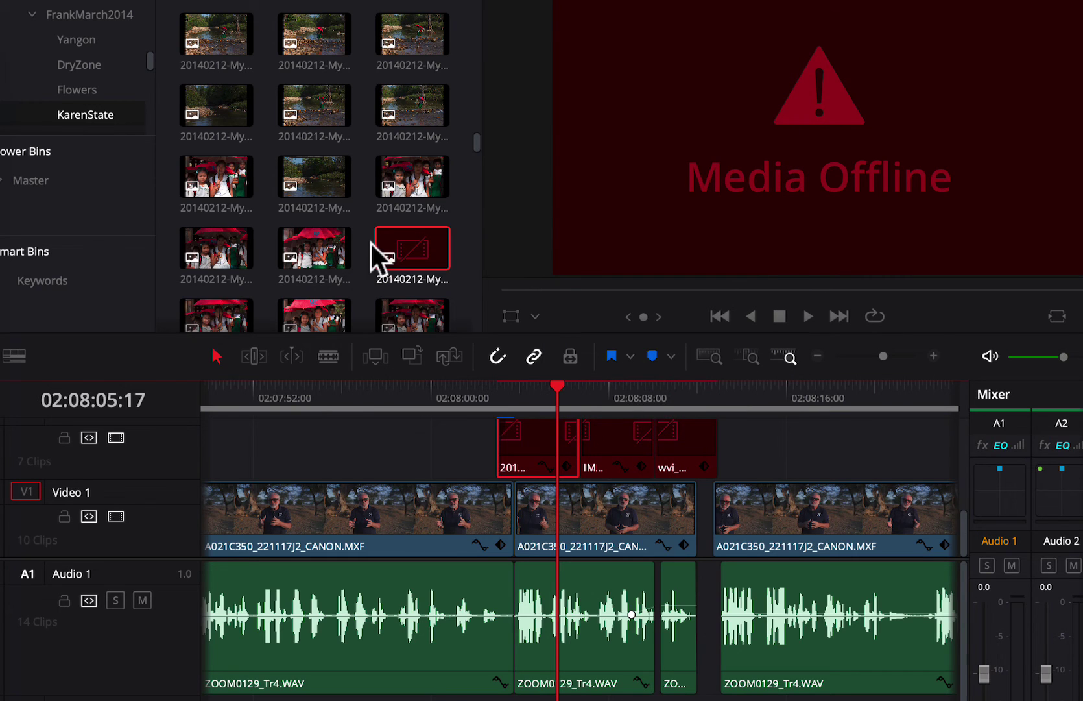
{"action": "right_click", "coordinate": [396, 250]}
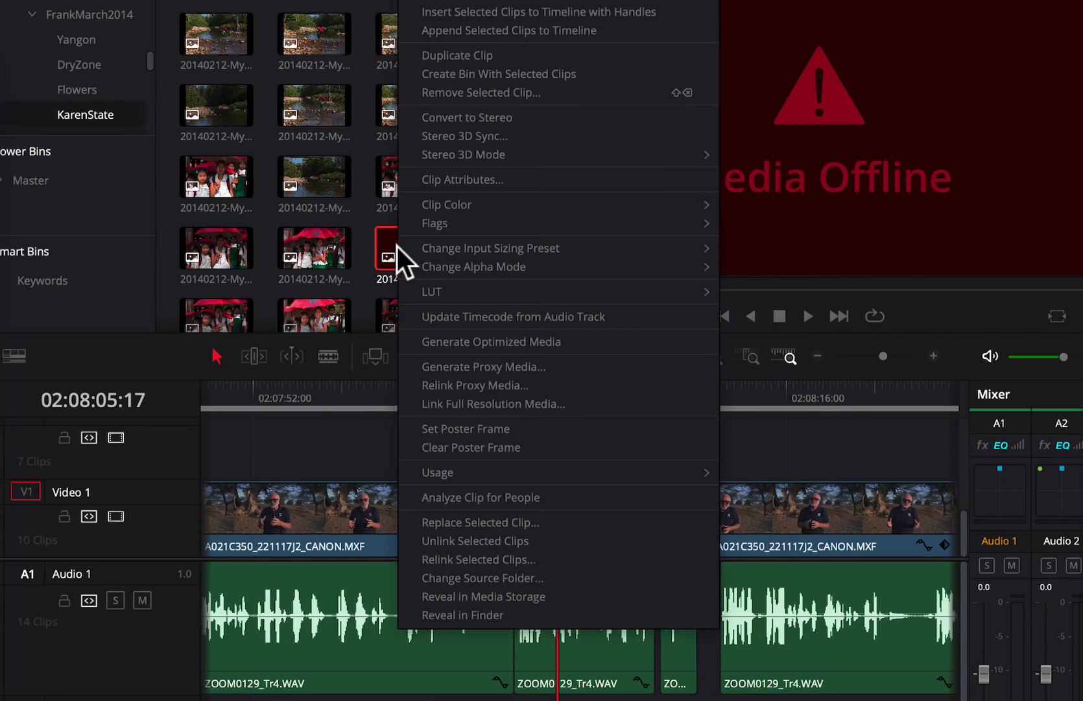
{"action": "left_click", "coordinate": [534, 614]}
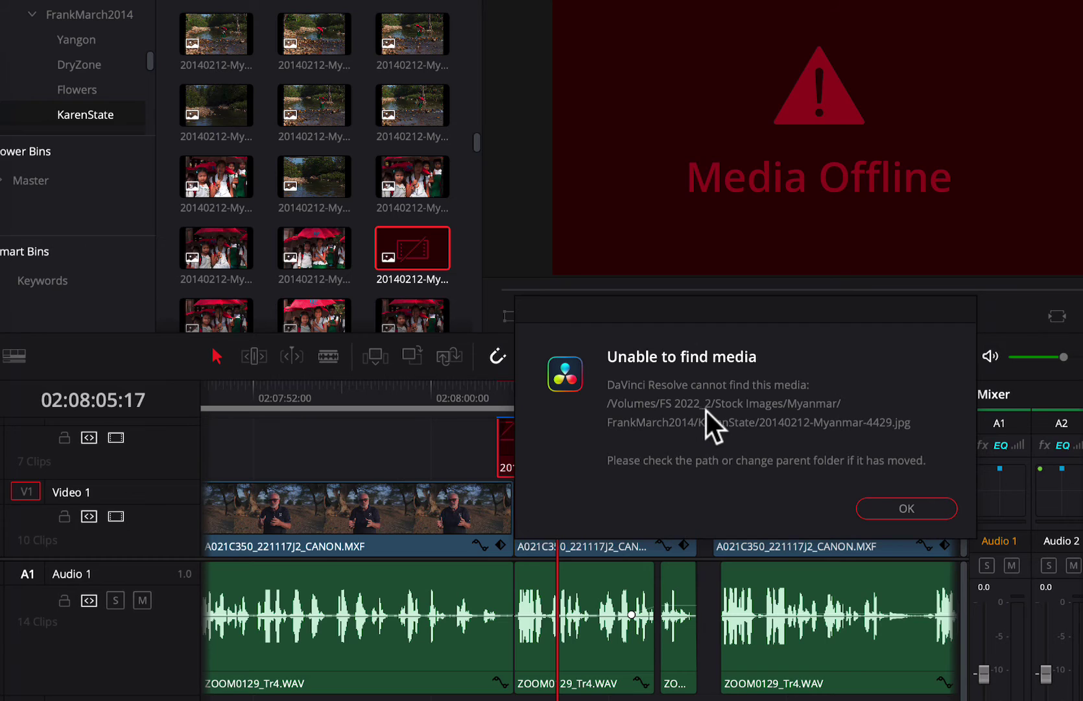
{"action": "key", "text": "shift+Left"}
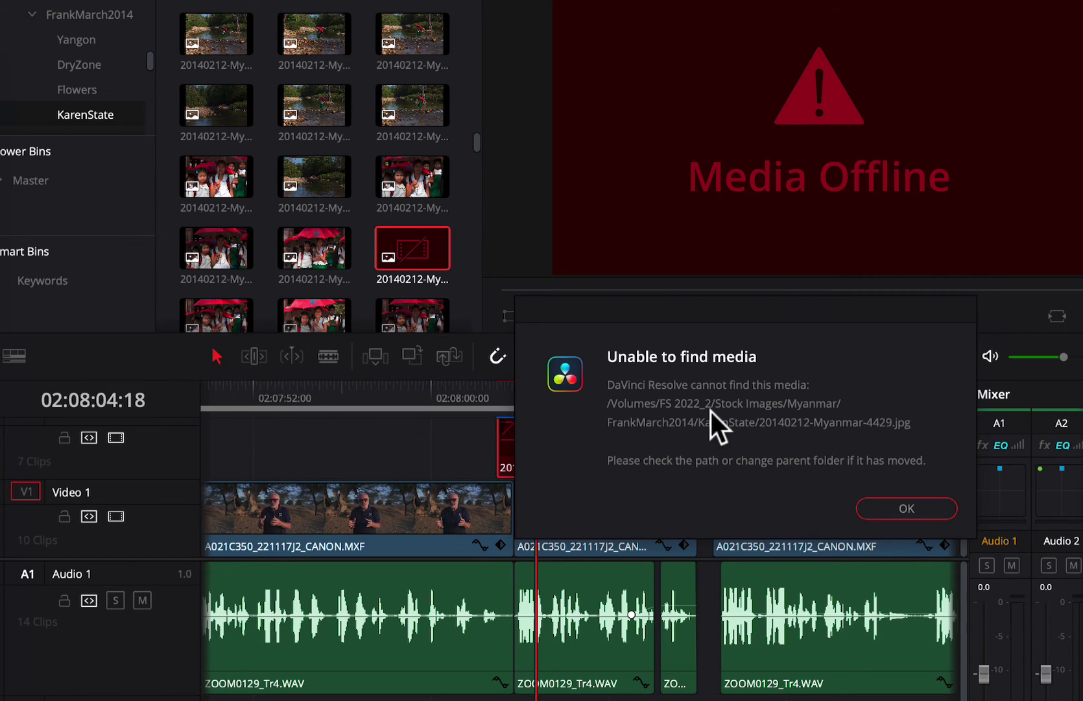
{"action": "left_click", "coordinate": [907, 509]}
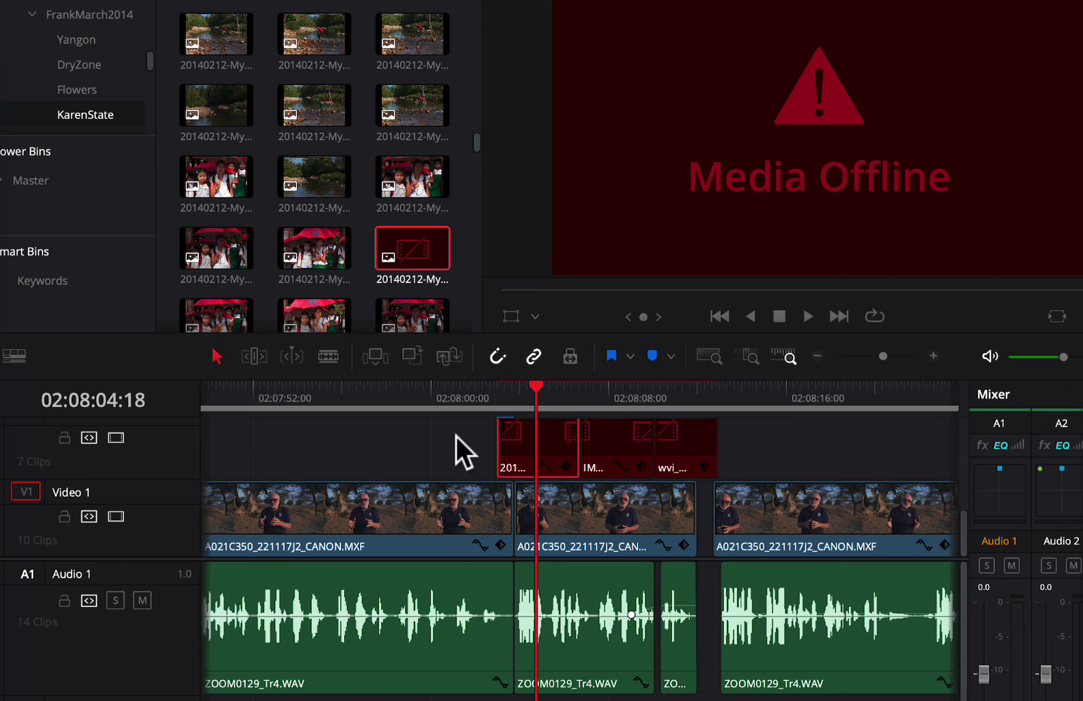
{"action": "left_click_drag", "start_coordinate": [785, 440], "coordinate": [506, 446]}
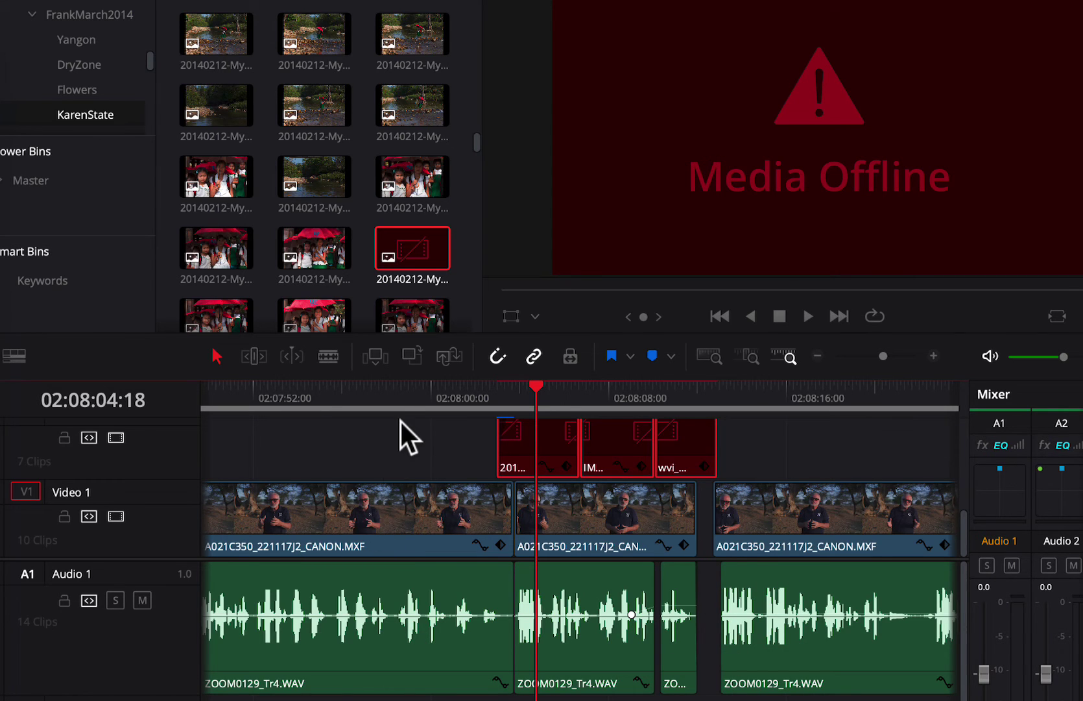
{"action": "left_click_drag", "start_coordinate": [399, 396], "coordinate": [369, 396]}
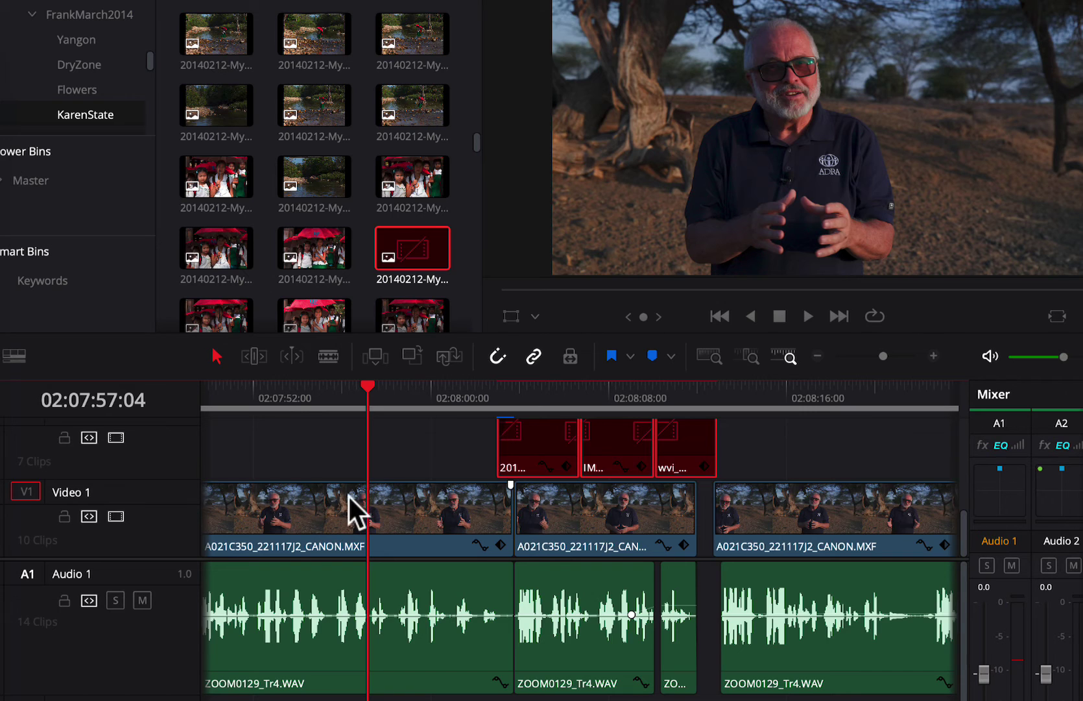
Relink 20140212-Myanmar-4429.jpg to its copy in the ADRA 22-1 B-Roll folder
{"action": "right_click", "coordinate": [399, 241]}
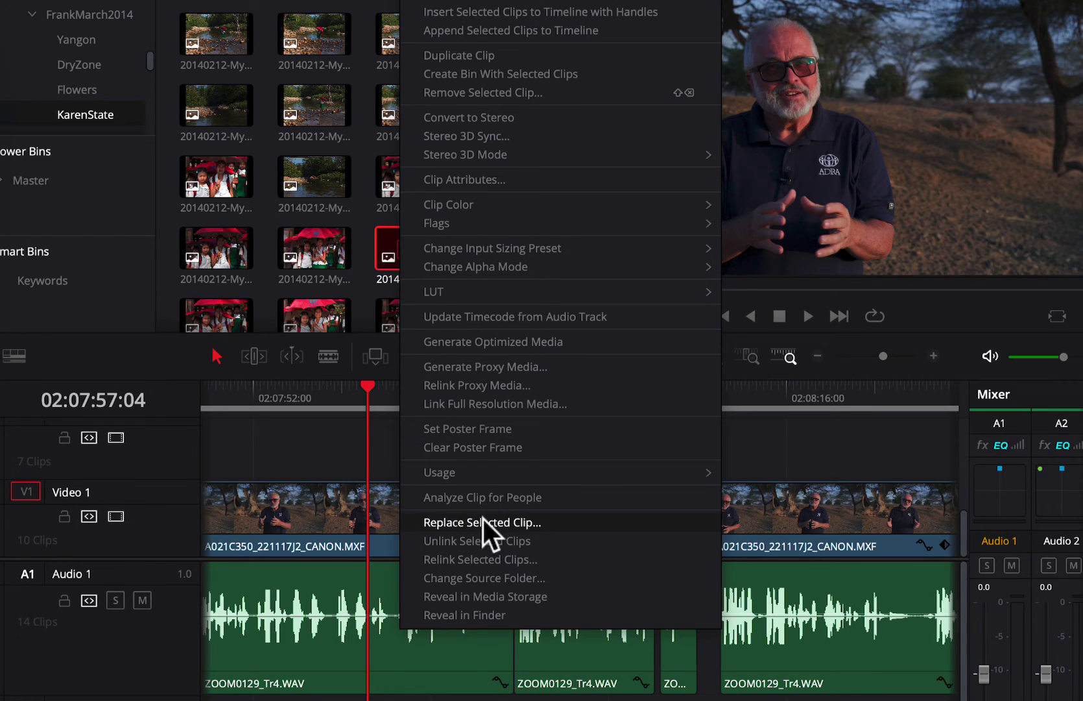
{"action": "left_click", "coordinate": [483, 560]}
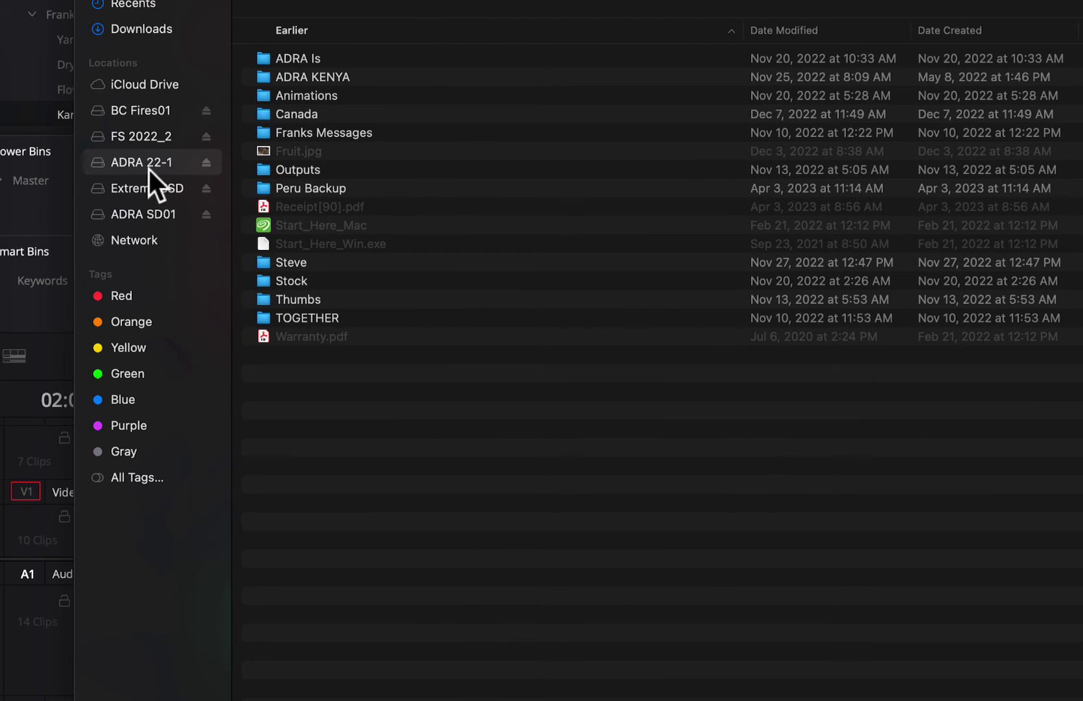
{"action": "double_click", "coordinate": [271, 56]}
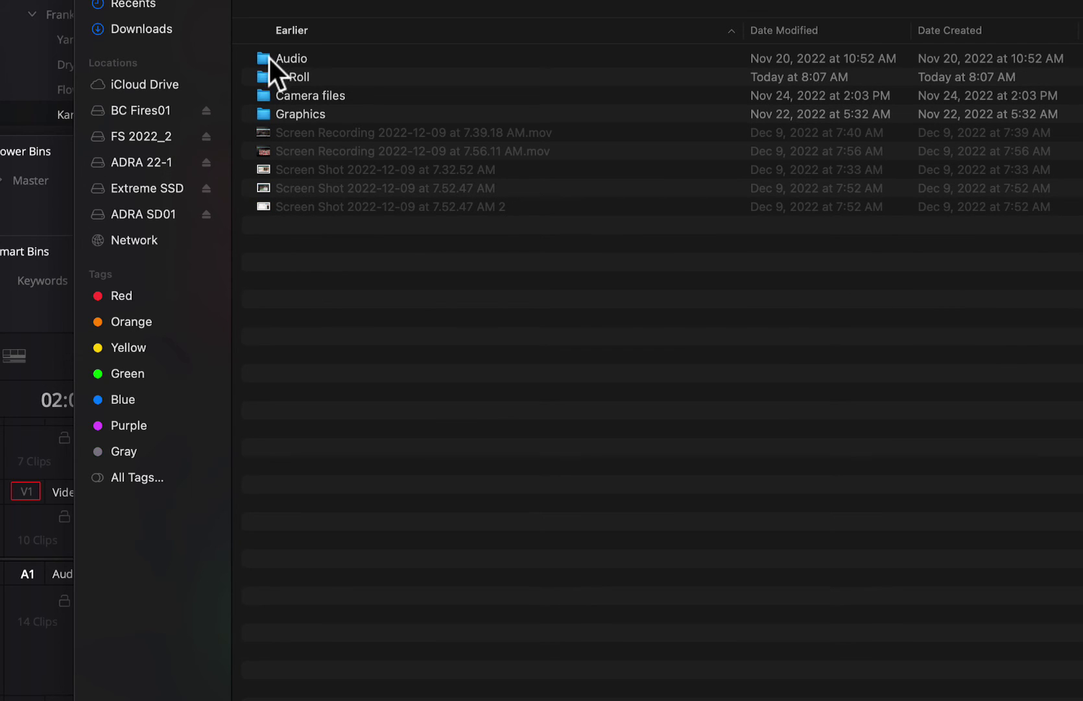
{"action": "double_click", "coordinate": [261, 76]}
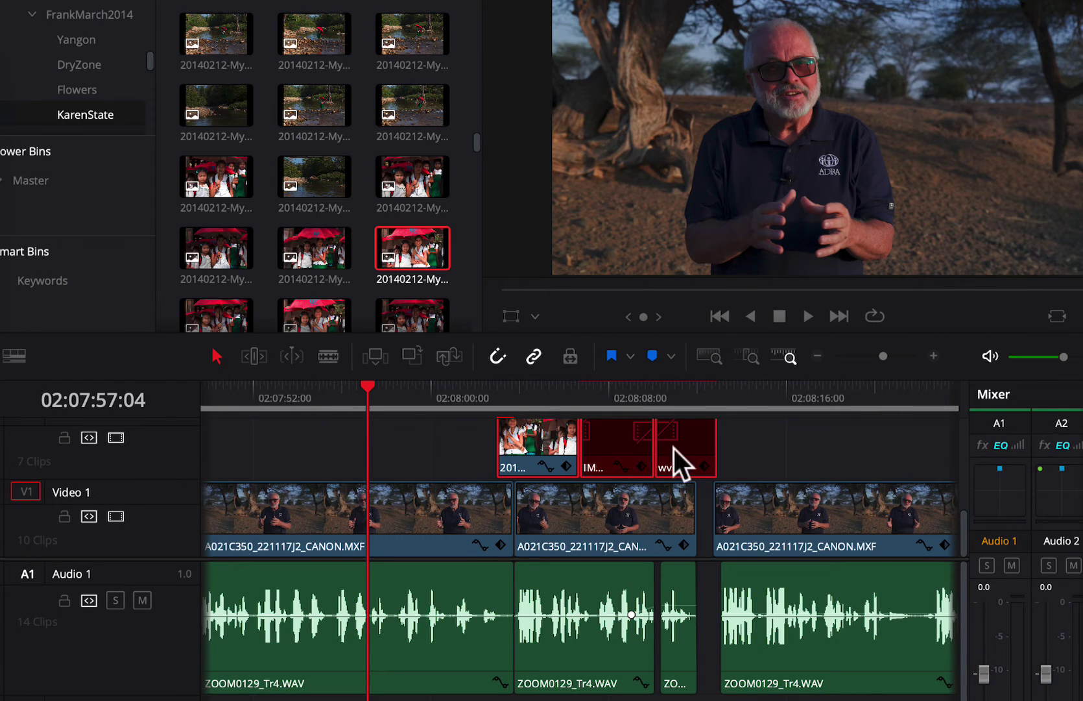
{"action": "scroll", "coordinate": [381, 284], "scroll_direction": "down", "scroll_amount": 3}
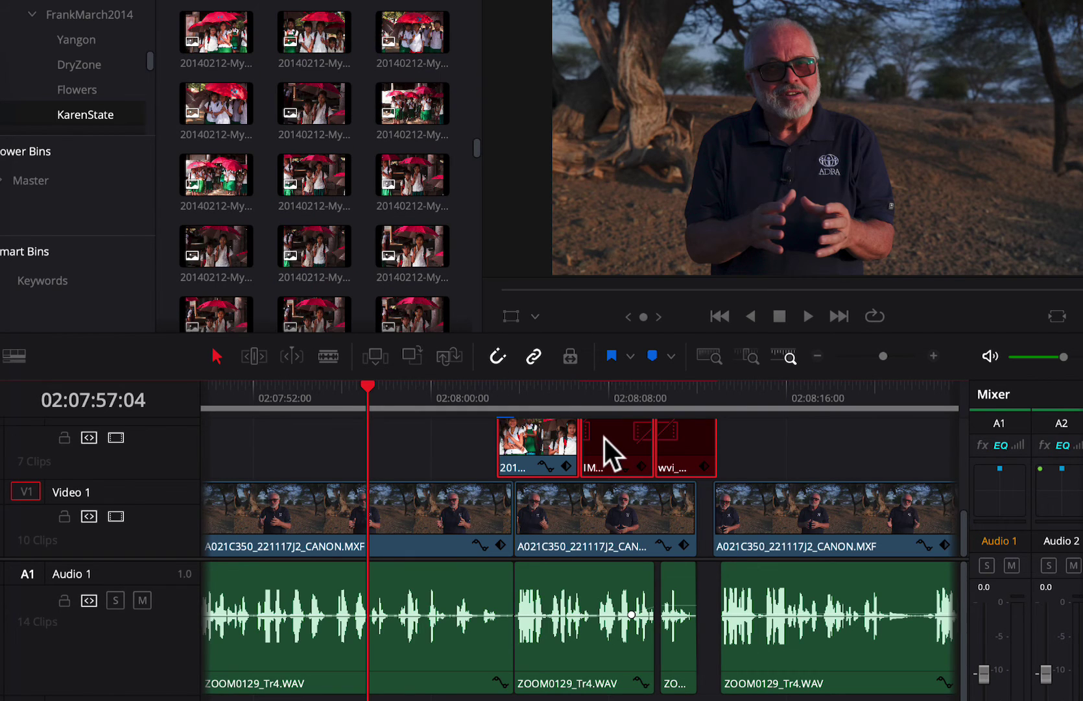
Relink IMG_0008.jpg to its backup copy in the B-Roll folder
{"action": "right_click", "coordinate": [604, 438]}
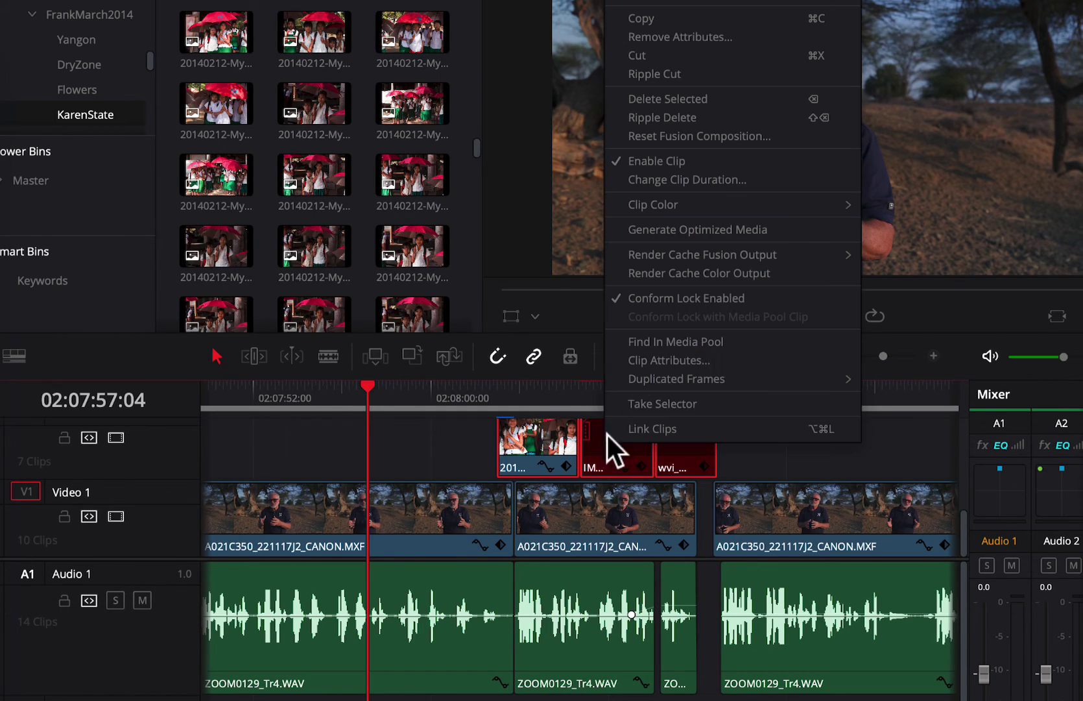
{"action": "left_click", "coordinate": [659, 340]}
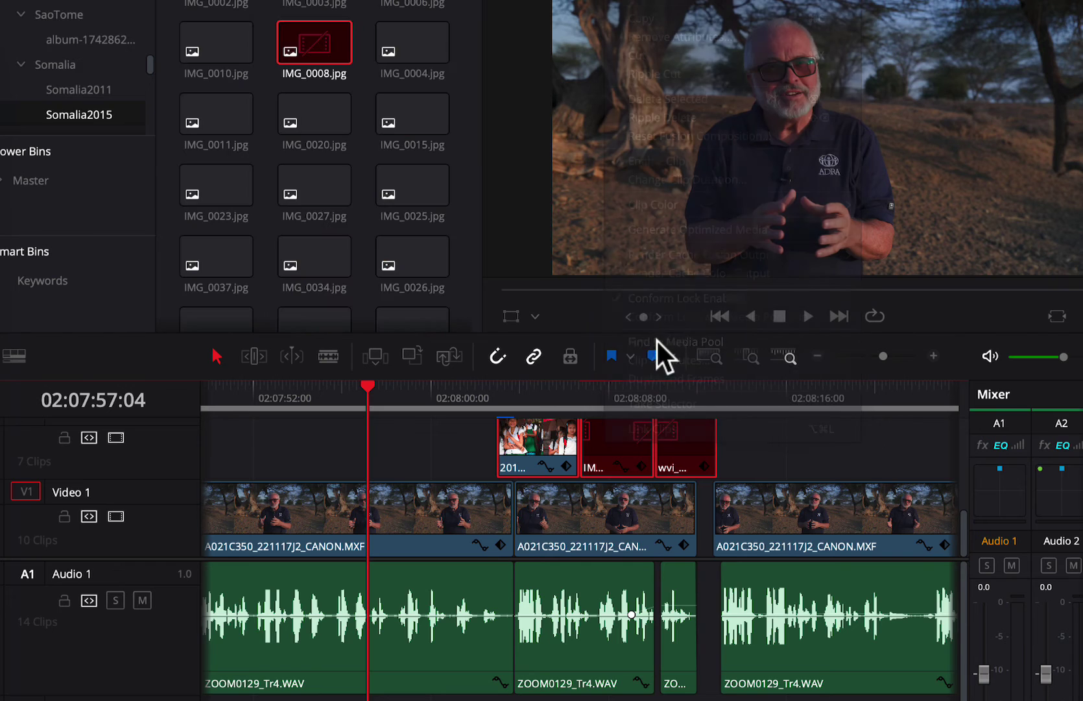
{"action": "right_click", "coordinate": [314, 51]}
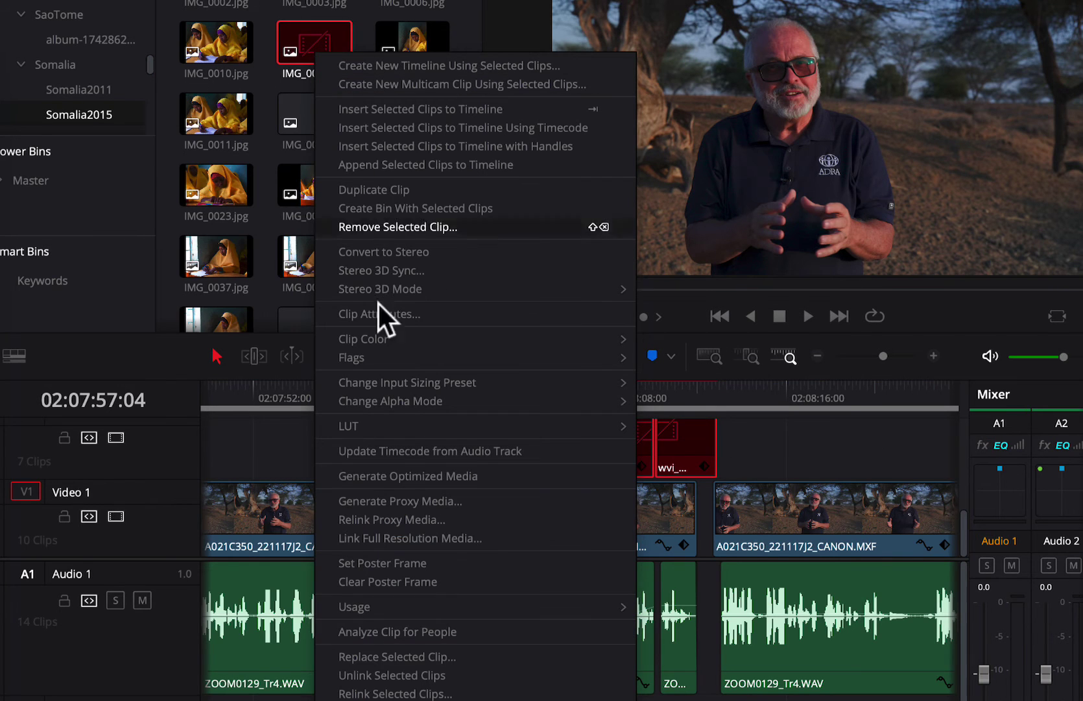
{"action": "left_click", "coordinate": [390, 693]}
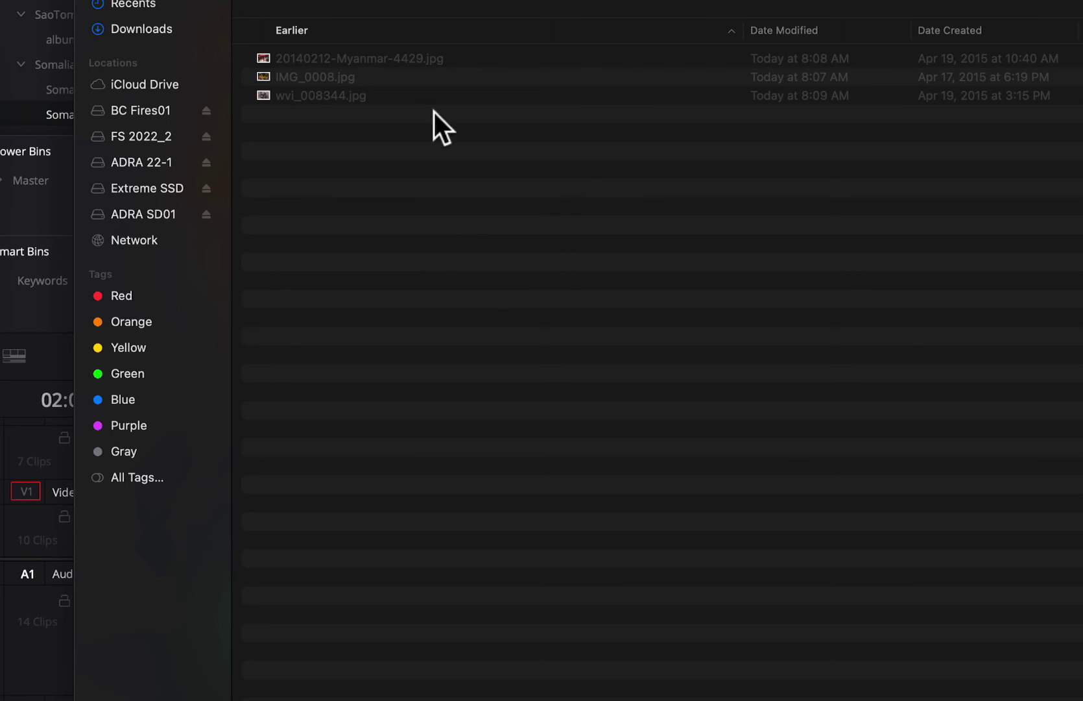
{"action": "key", "text": "Return"}
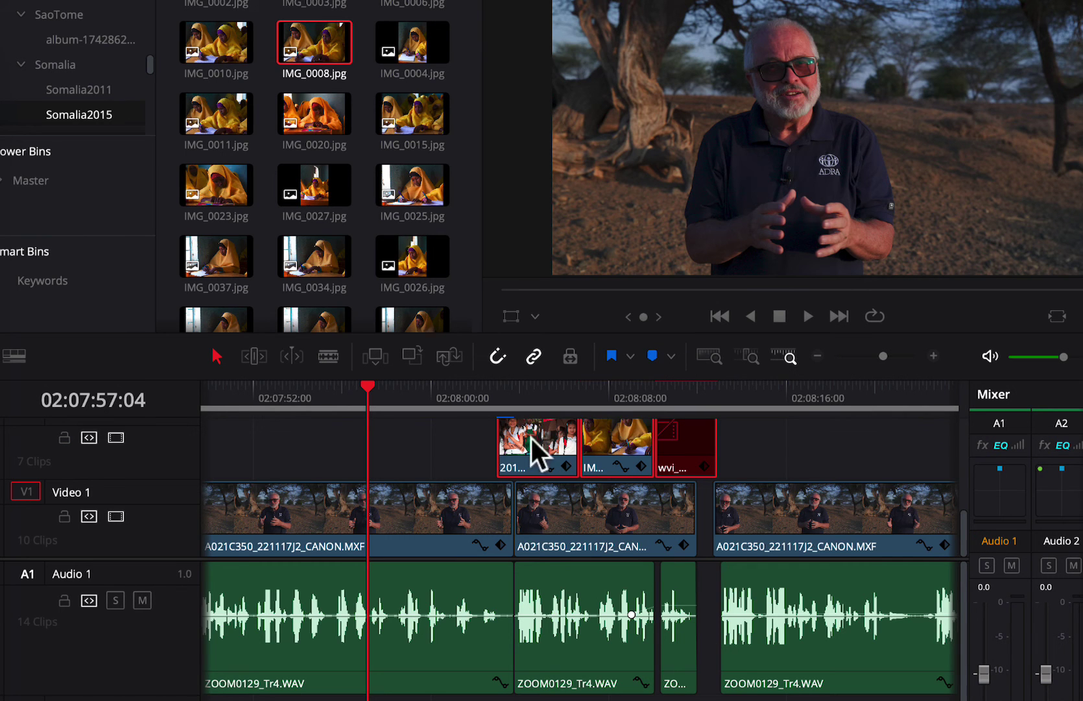
Relink wvi_008344.jpg from the B-Roll folder and scrub across the relinked stills
{"action": "right_click", "coordinate": [685, 441]}
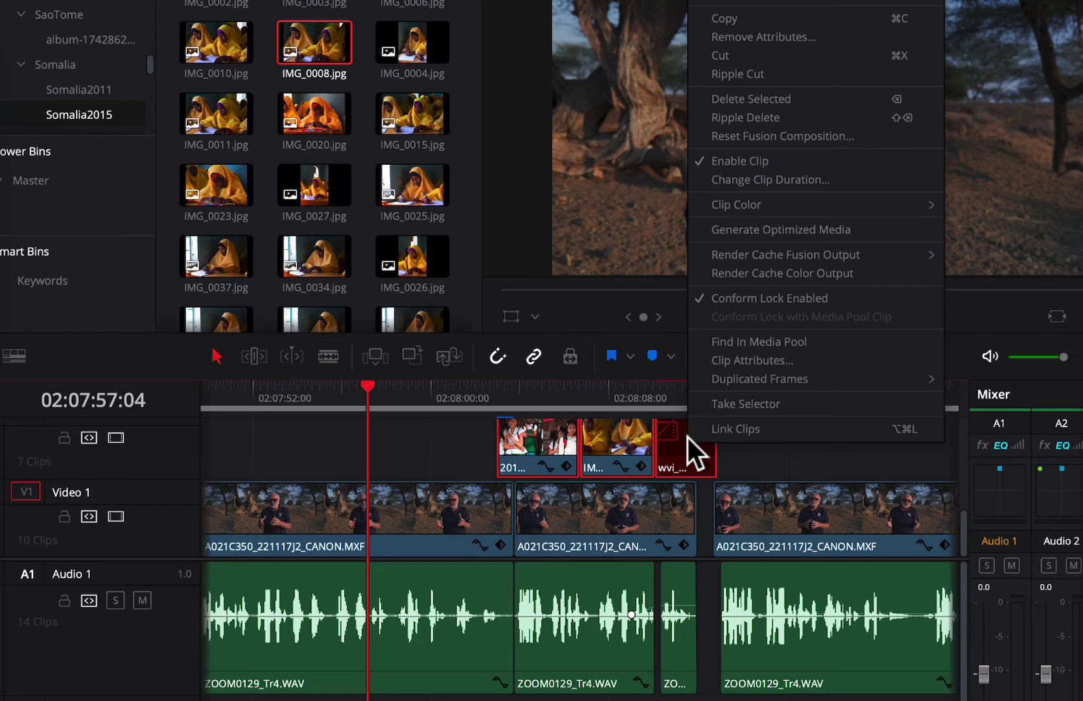
{"action": "left_click", "coordinate": [735, 345]}
{"action": "right_click", "coordinate": [345, 247]}
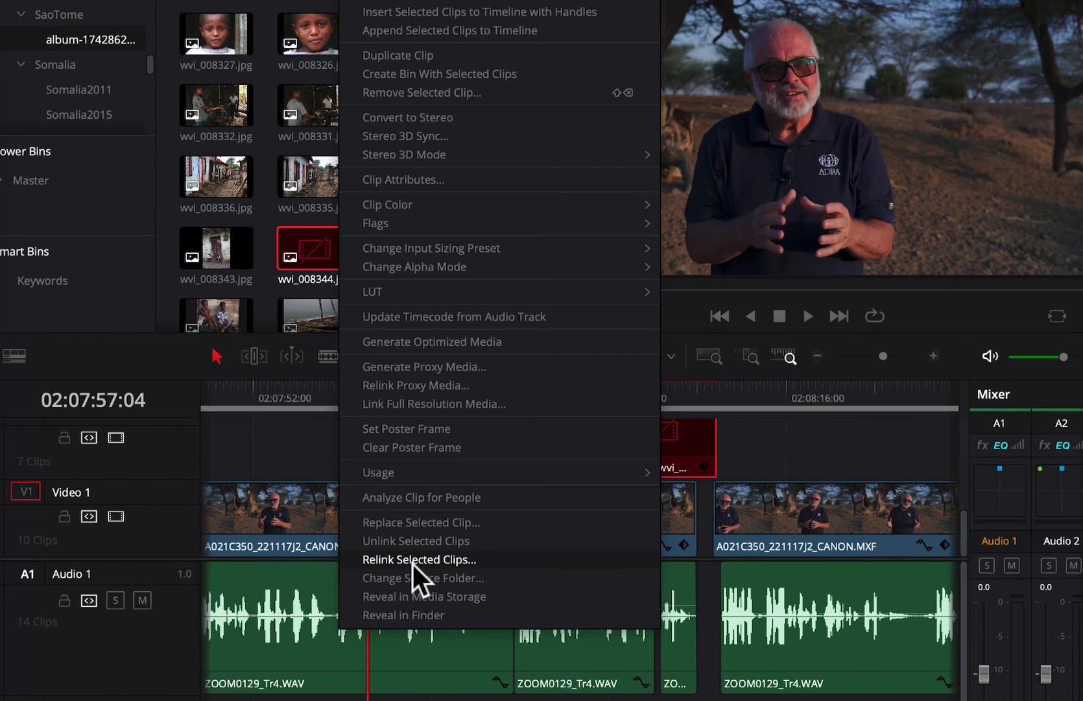
{"action": "left_click", "coordinate": [412, 562]}
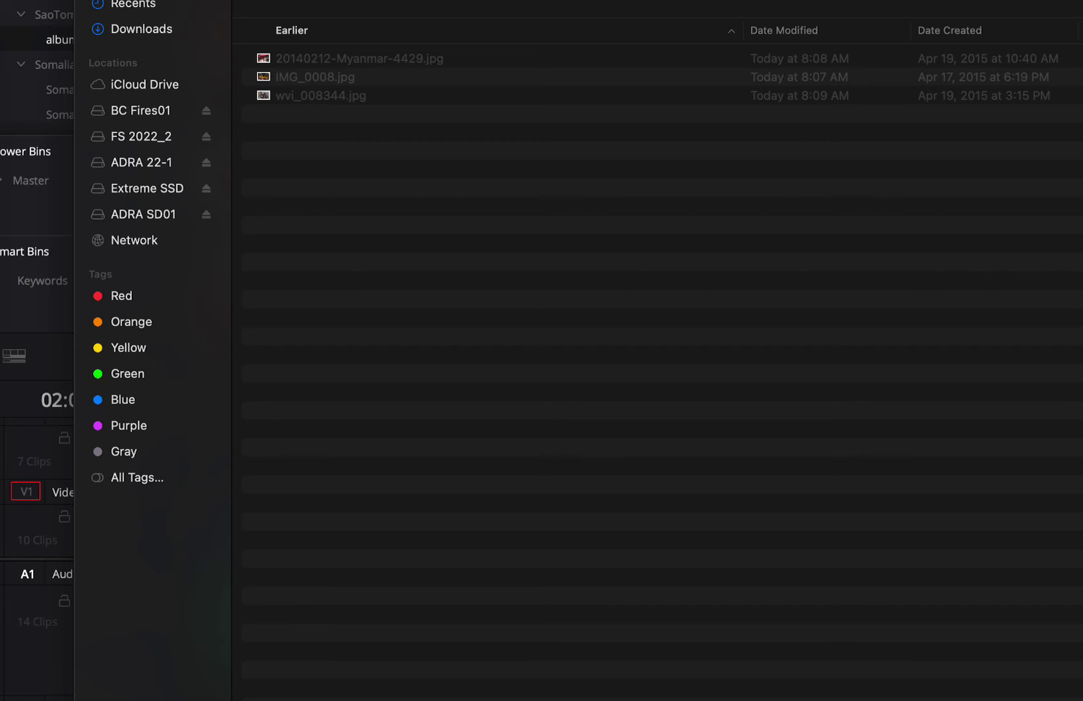
{"action": "key", "text": "Return"}
{"action": "key", "text": "Down"}
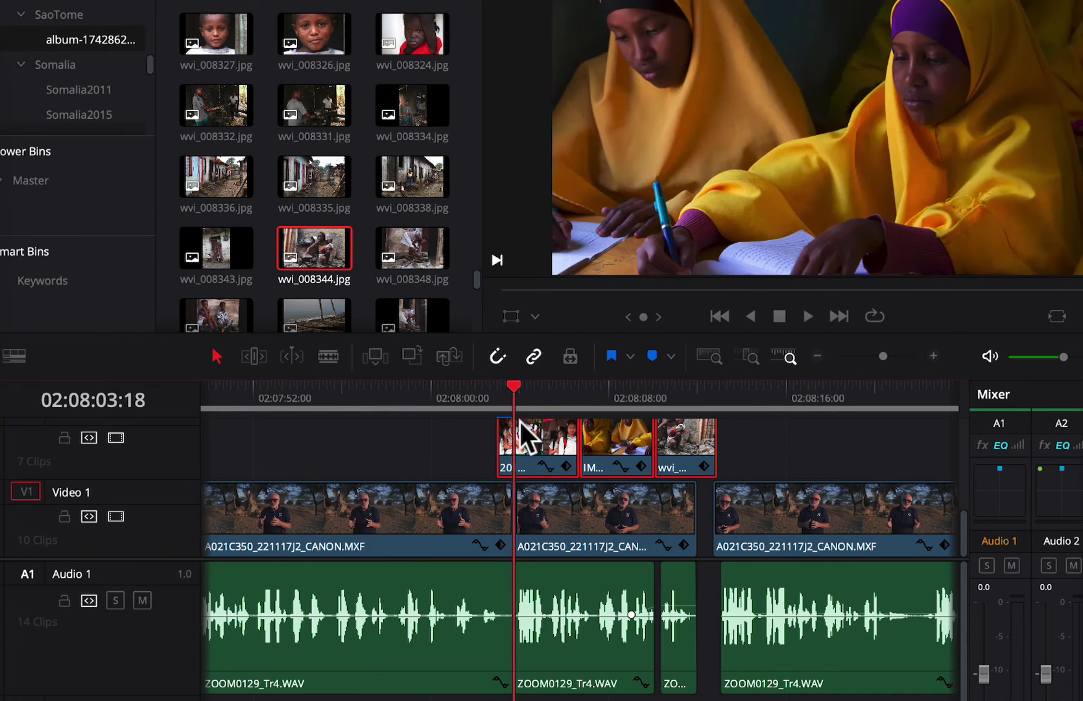
{"action": "left_click_drag", "start_coordinate": [521, 420], "coordinate": [668, 405]}
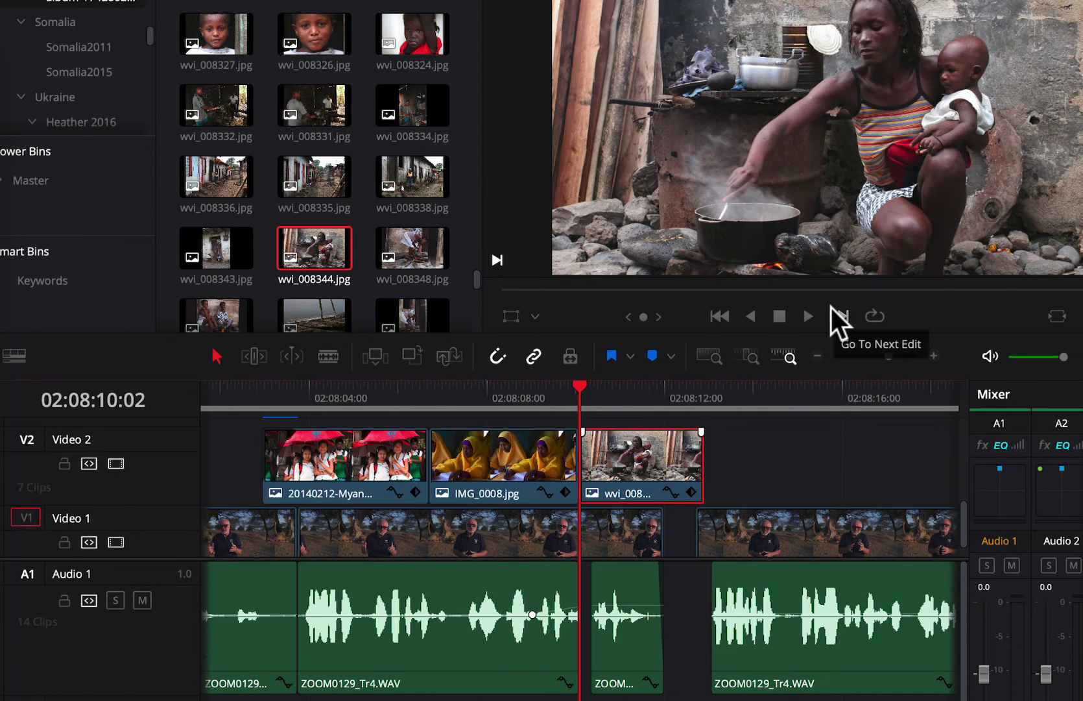
Zoom out the timeline and locate the offline Video 4 shutterstock clip in the Media Pool
{"action": "key", "text": "ctrl+minus"}
{"action": "key", "text": "ctrl+minus"}
{"action": "key", "text": "ctrl+minus"}
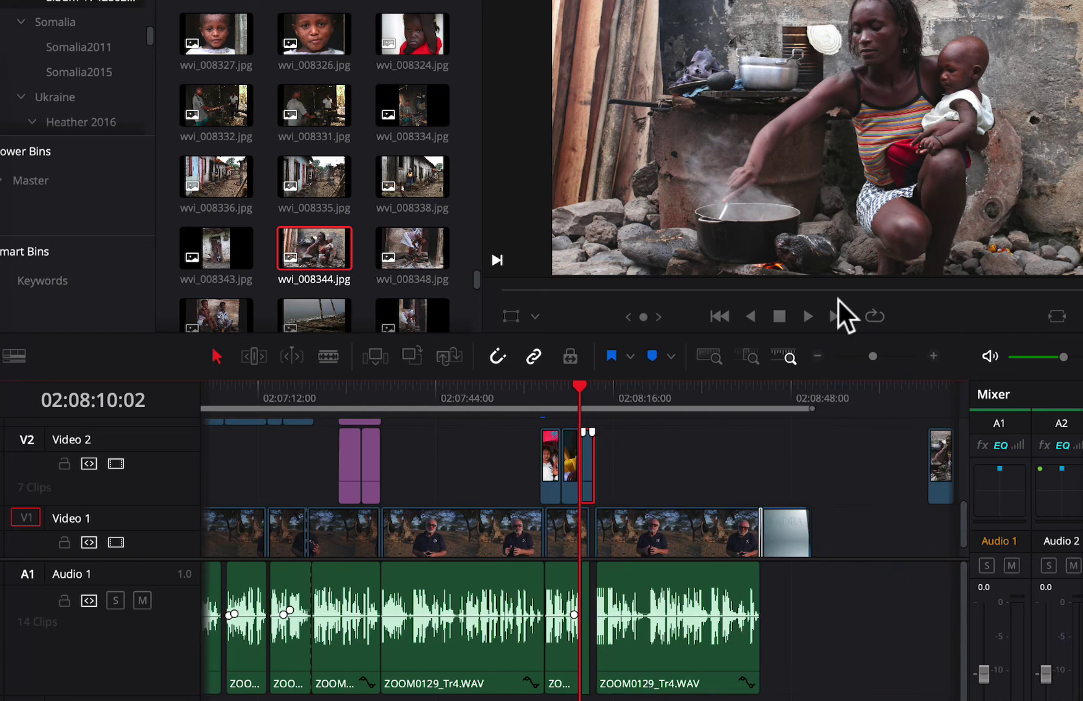
{"action": "key", "text": "ctrl+minus"}
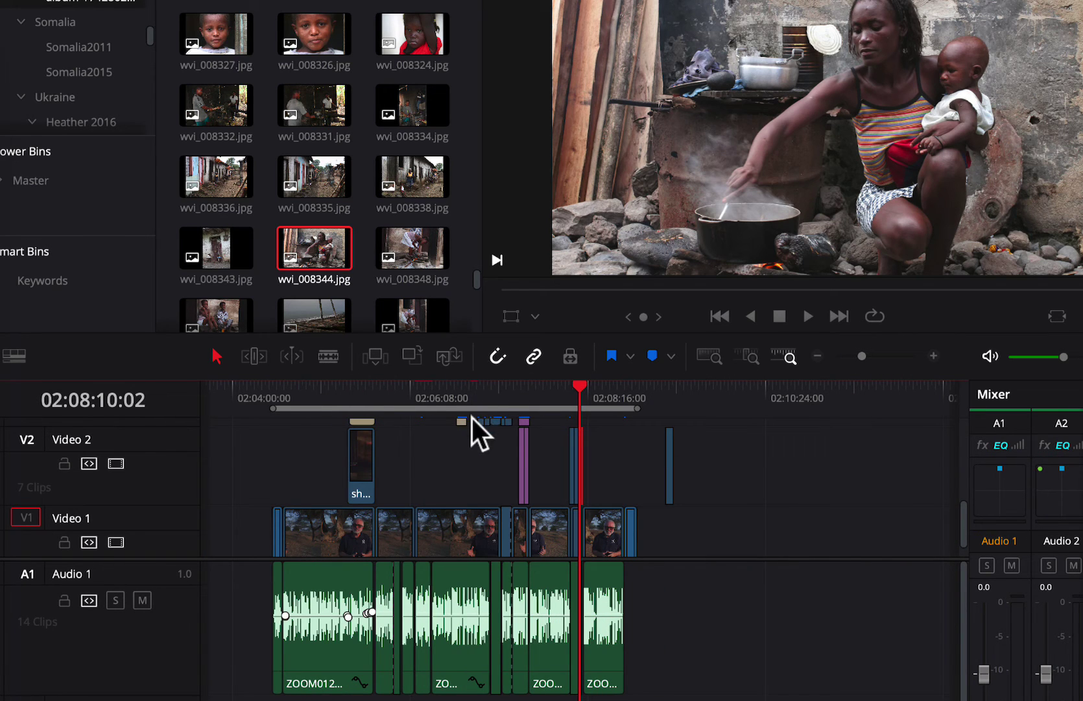
{"action": "left_click_drag", "start_coordinate": [963, 518], "coordinate": [956, 453]}
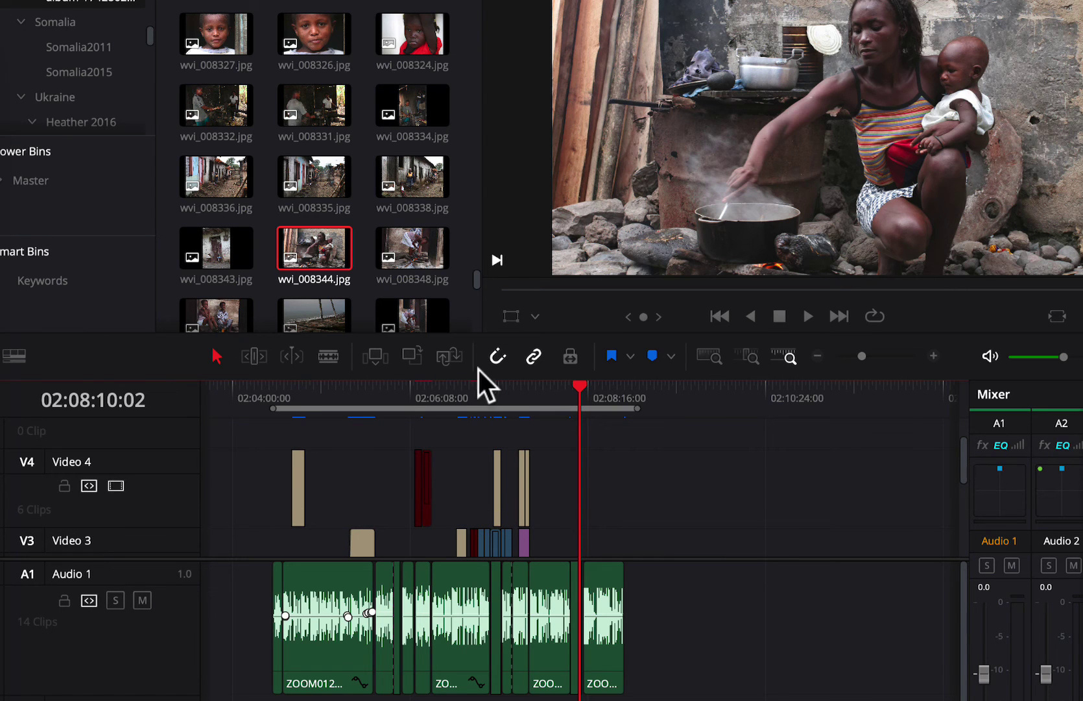
{"action": "left_click_drag", "start_coordinate": [473, 388], "coordinate": [416, 385]}
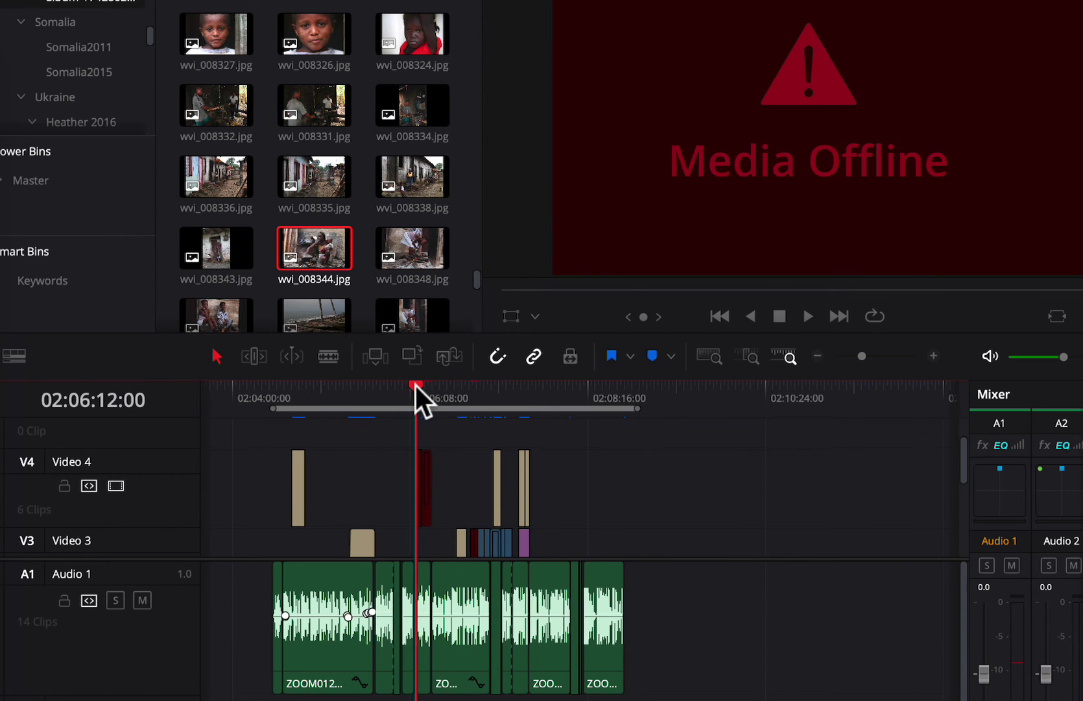
{"action": "scroll", "coordinate": [423, 428], "scroll_direction": "up", "scroll_amount": 5}
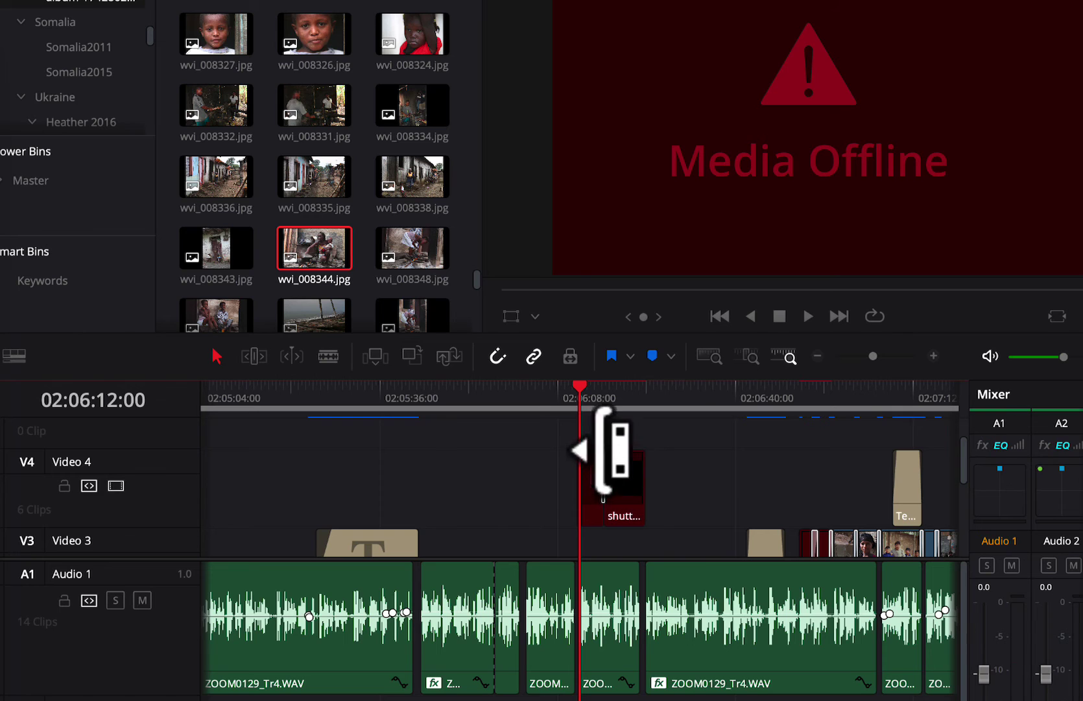
{"action": "right_click", "coordinate": [587, 473]}
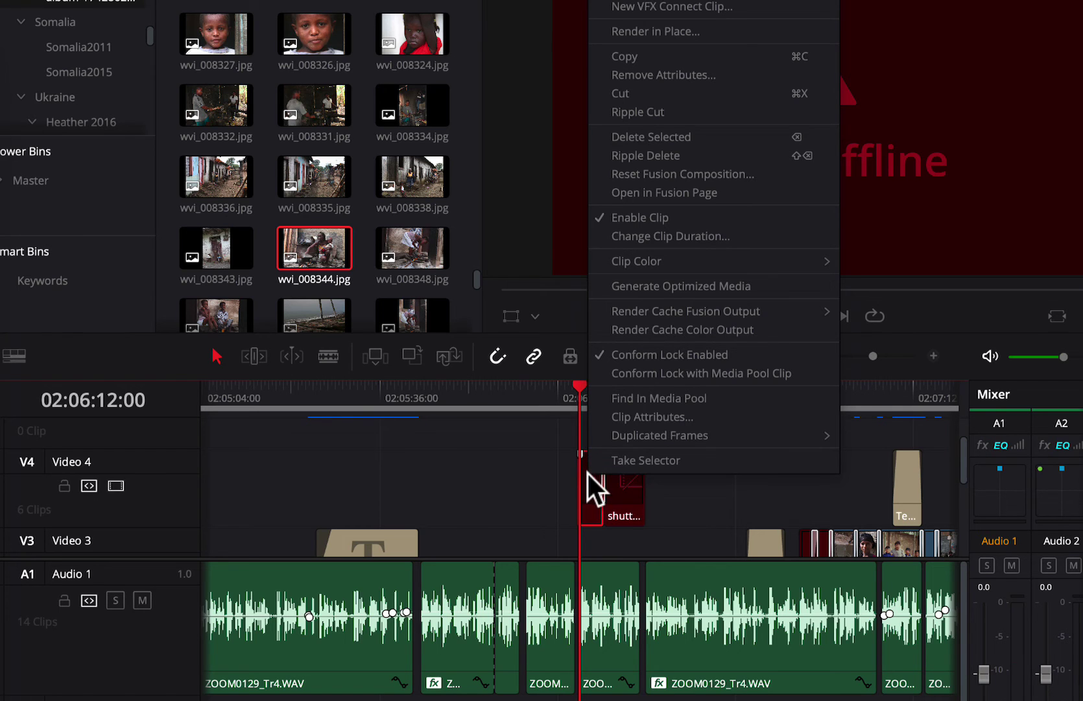
{"action": "left_click", "coordinate": [654, 399]}
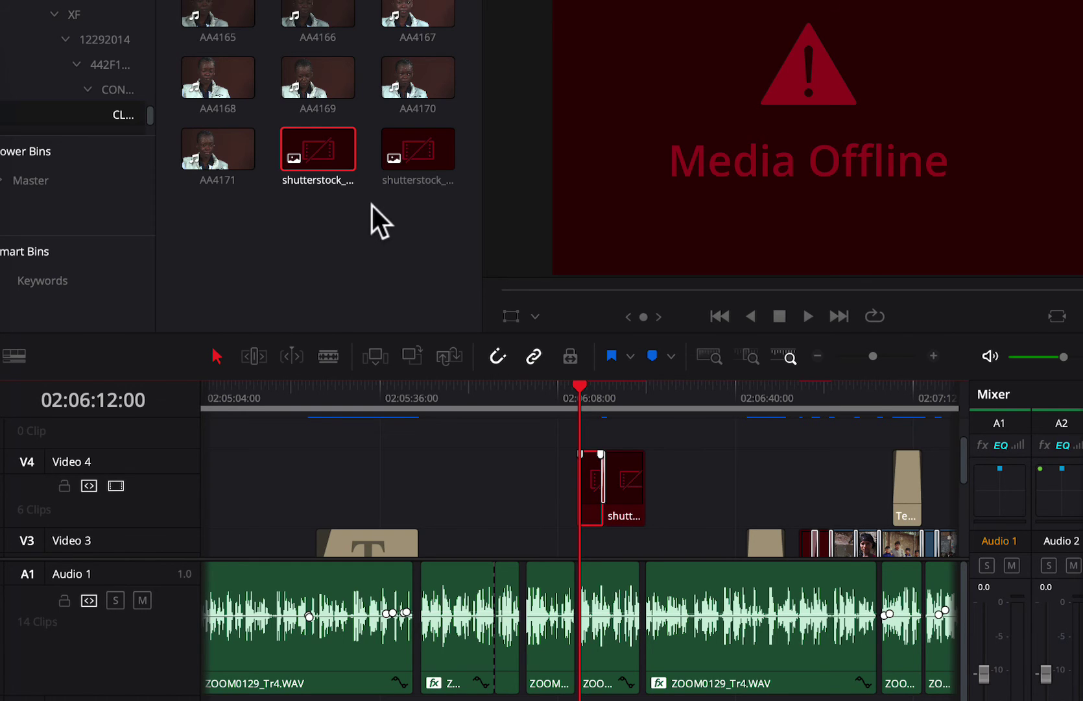
Preview and play the shutterstock clip to confirm the ruins photo is online
{"action": "left_click_drag", "start_coordinate": [620, 399], "coordinate": [585, 420]}
{"action": "key", "text": "space"}
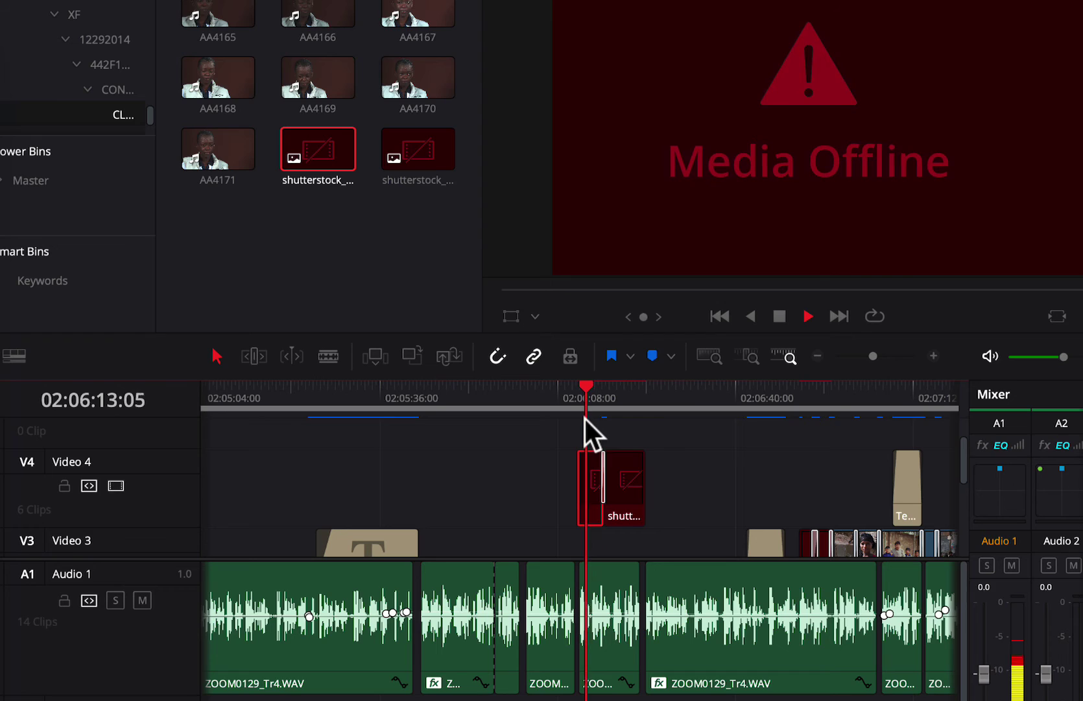
{"action": "key", "text": "space"}
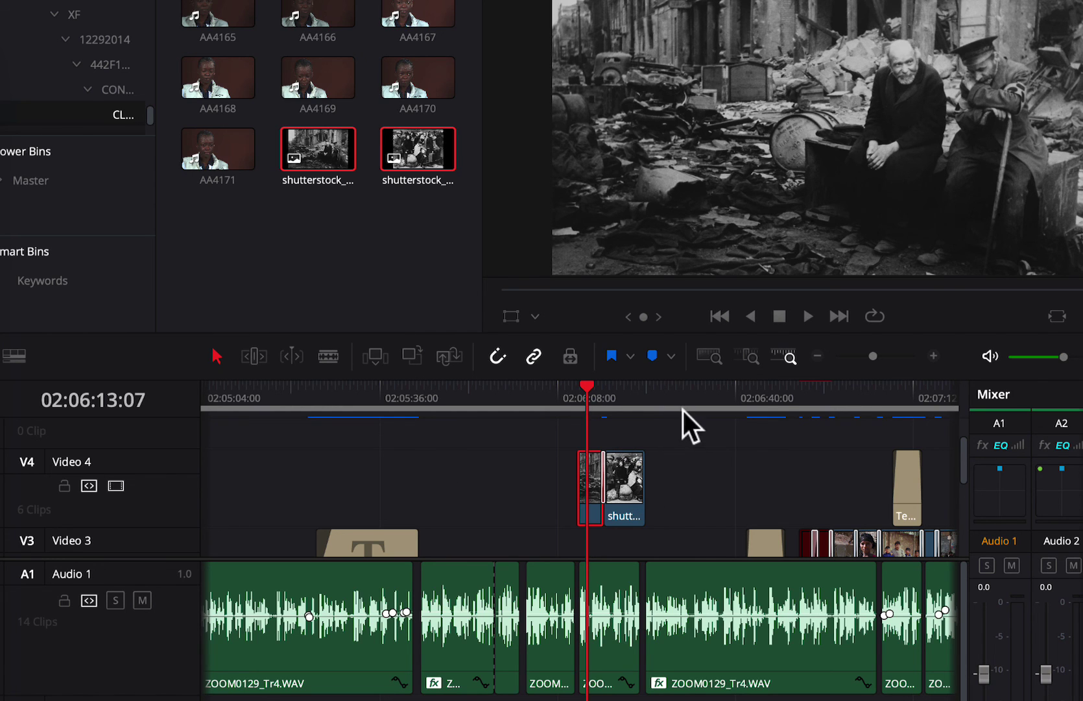
{"action": "left_click_drag", "start_coordinate": [662, 389], "coordinate": [700, 390]}
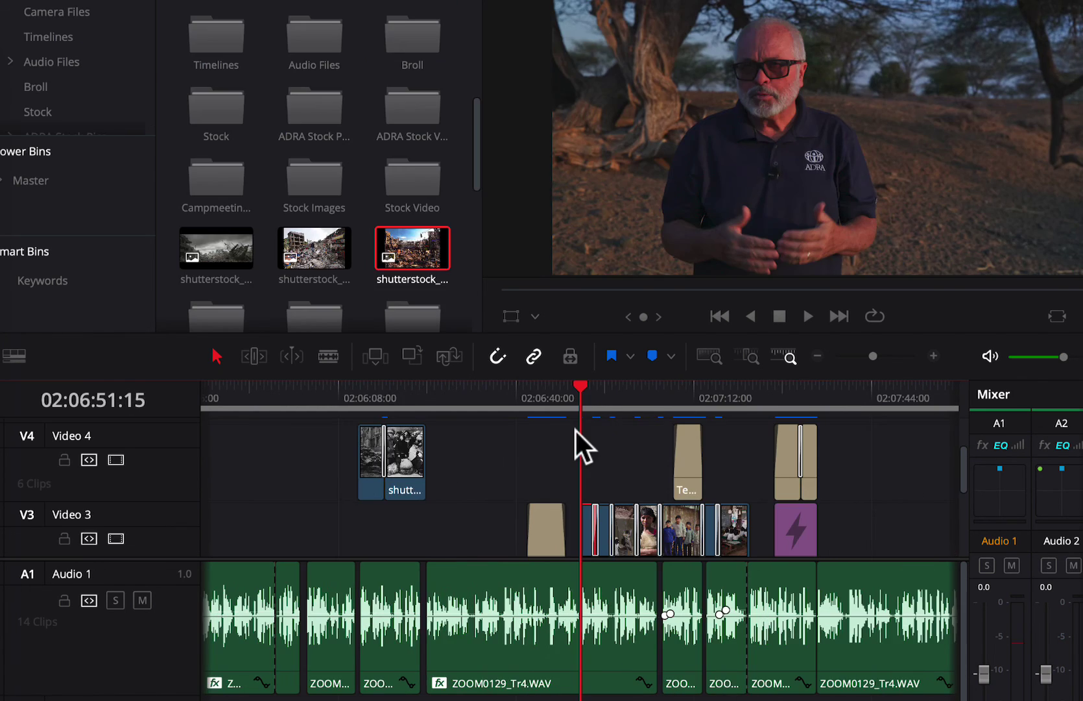
{"action": "scroll", "coordinate": [592, 435], "scroll_direction": "up", "scroll_amount": 5}
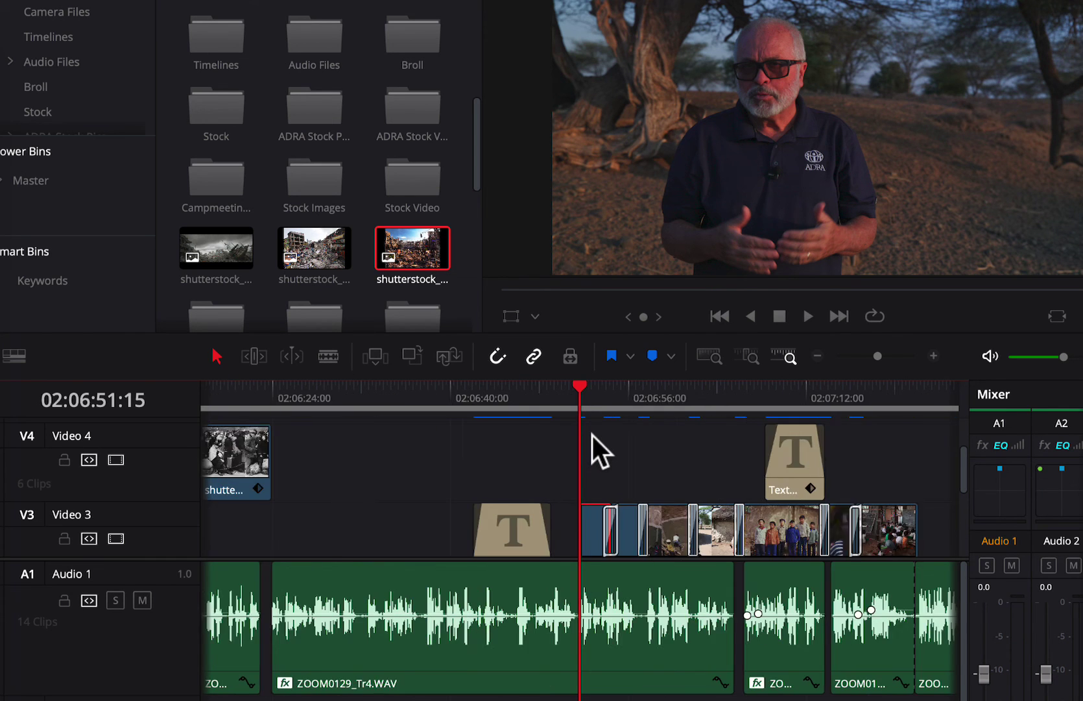
{"action": "left_click_drag", "start_coordinate": [584, 393], "coordinate": [610, 389]}
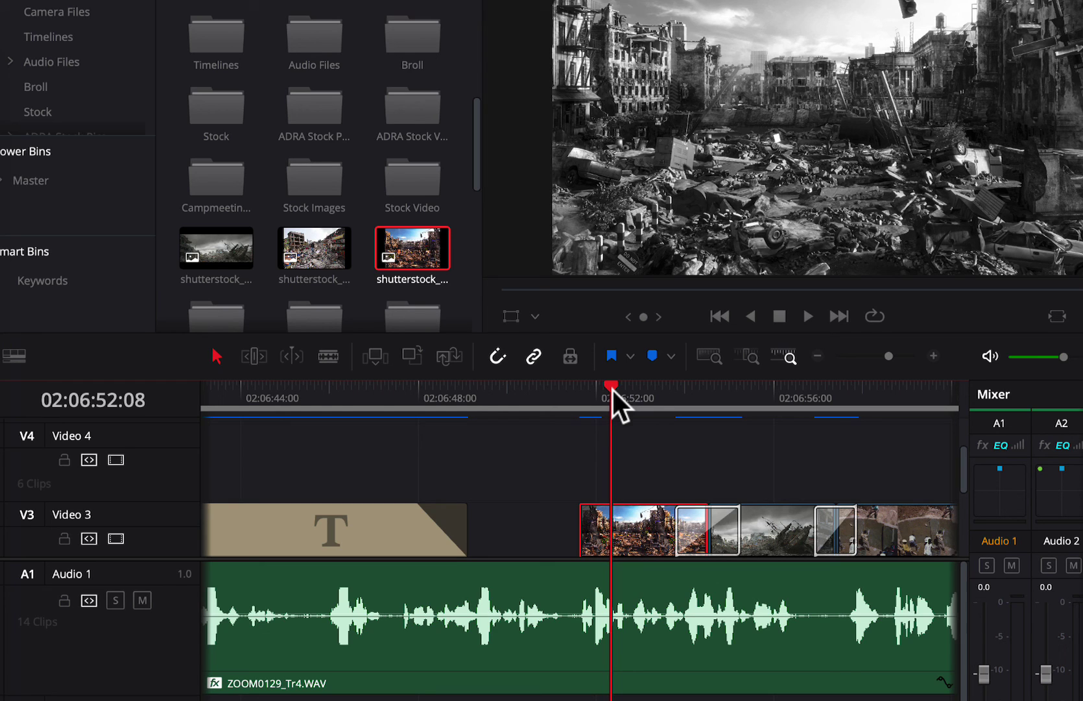
{"action": "left_click", "coordinate": [458, 394]}
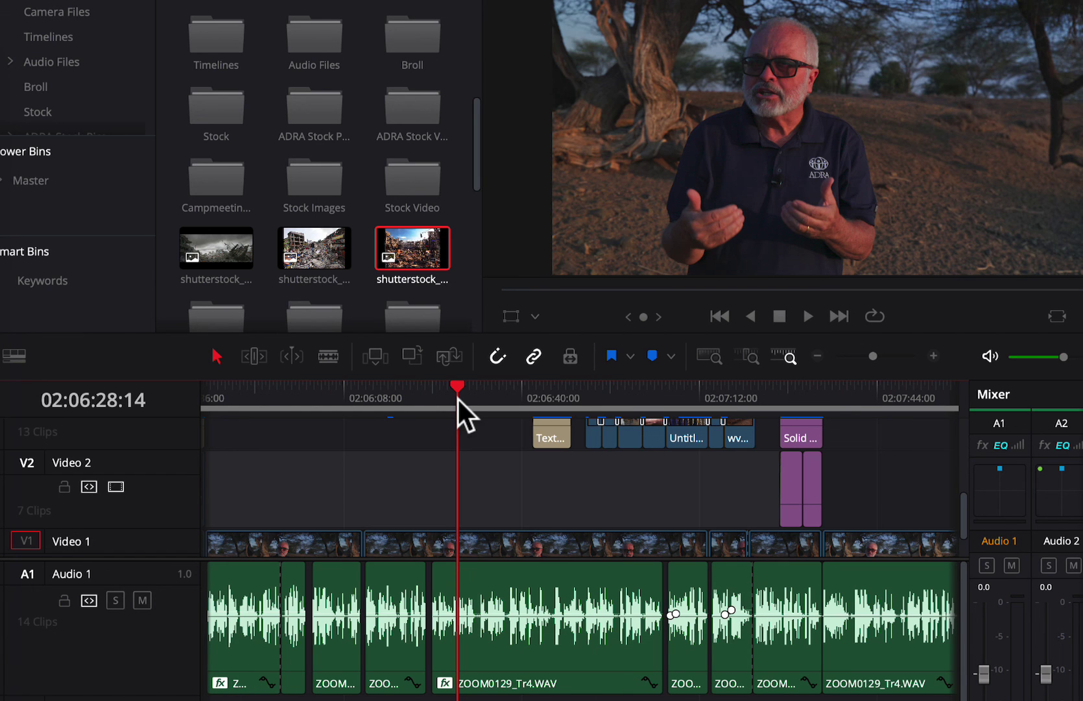
{"action": "left_click_drag", "start_coordinate": [459, 388], "coordinate": [486, 384]}
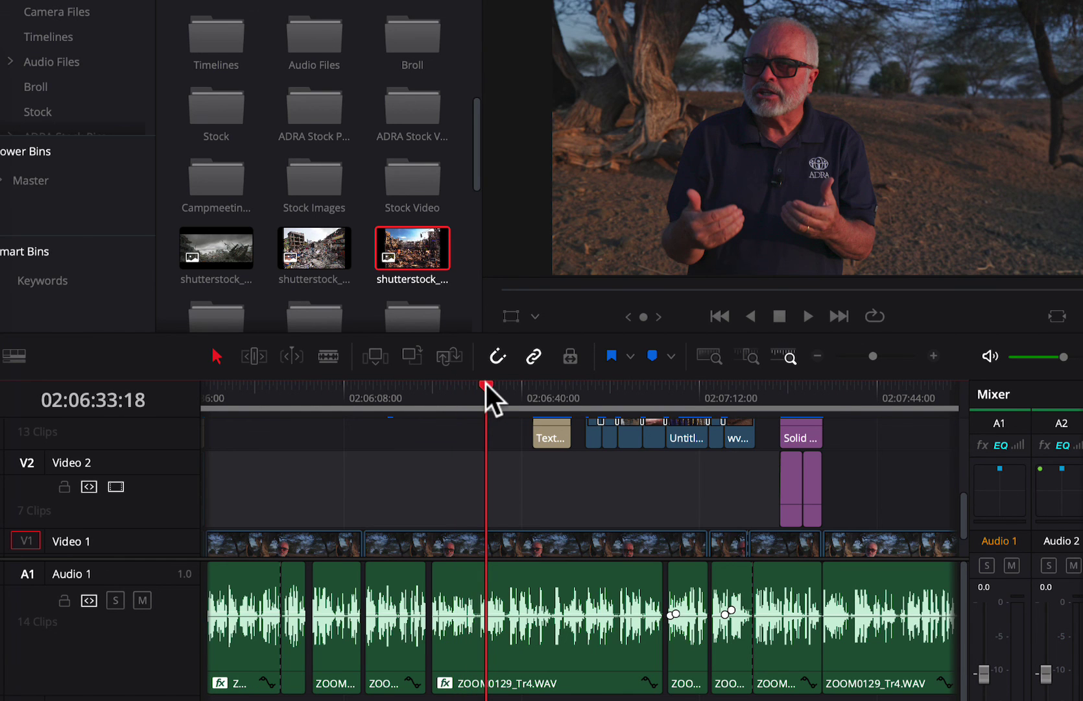